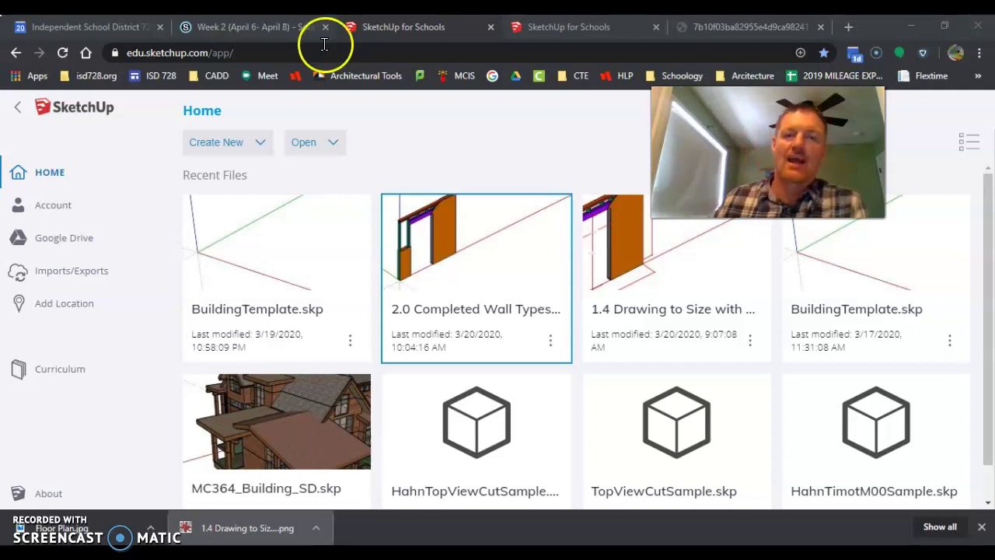
# Switch to the MC364_Building_SD model and zoom in toward the front of the house
pyautogui.click(569, 32)
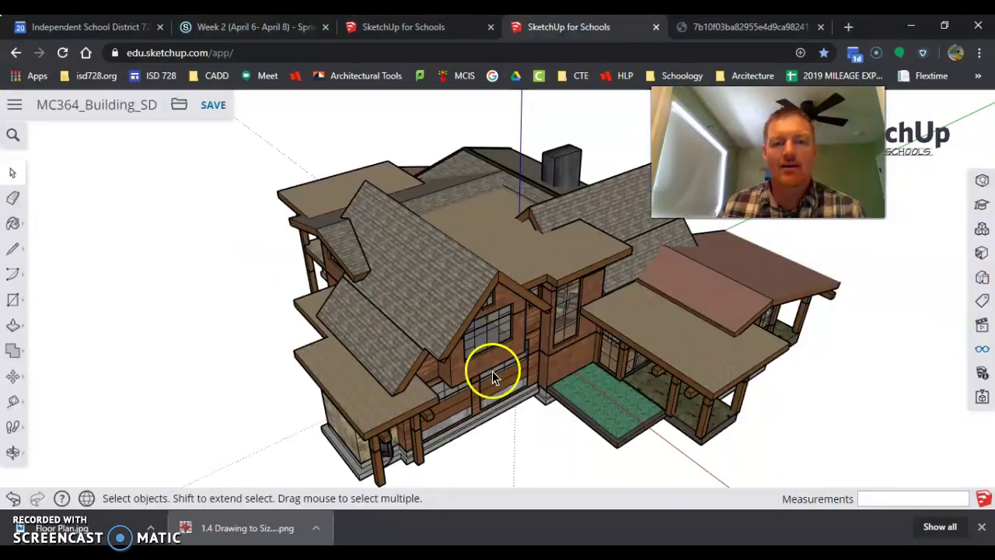
pyautogui.moveTo(526, 396); pyautogui.dragTo(429, 261, button='middle')
pyautogui.scroll(3, 420, 250)
pyautogui.scroll(8, 419, 251)
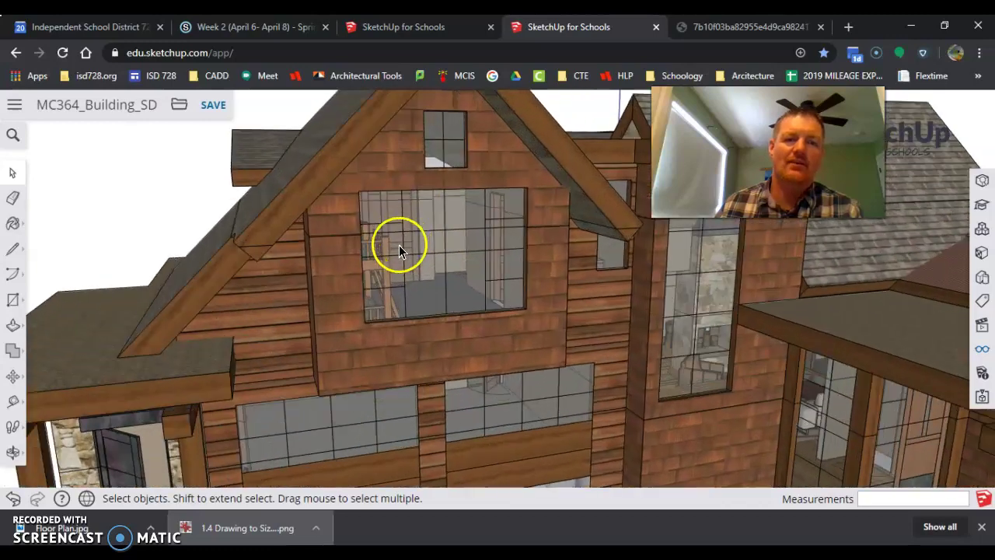
pyautogui.scroll(6, 446, 272)
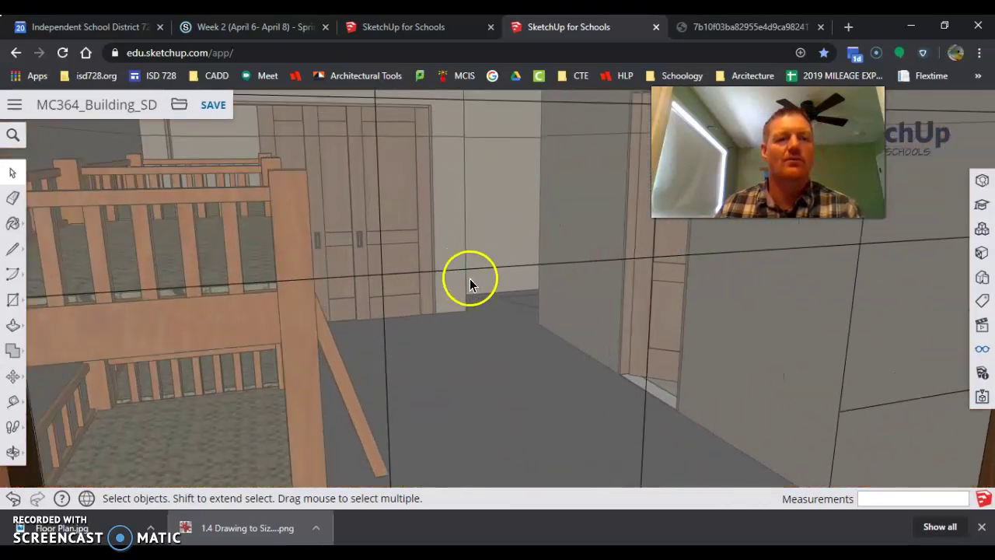
# Orbit through the bunk-bed room, past the closet doors and porch, onto the siding wall
pyautogui.moveTo(427, 308)
pyautogui.mouseDown(button='middle')
pyautogui.moveTo(412, 282)
pyautogui.moveTo(311, 306)
pyautogui.moveTo(347, 376)
pyautogui.moveTo(524, 337)
pyautogui.moveTo(537, 289)
pyautogui.moveTo(517, 231)
pyautogui.moveTo(467, 259)
pyautogui.mouseUp(button='middle')
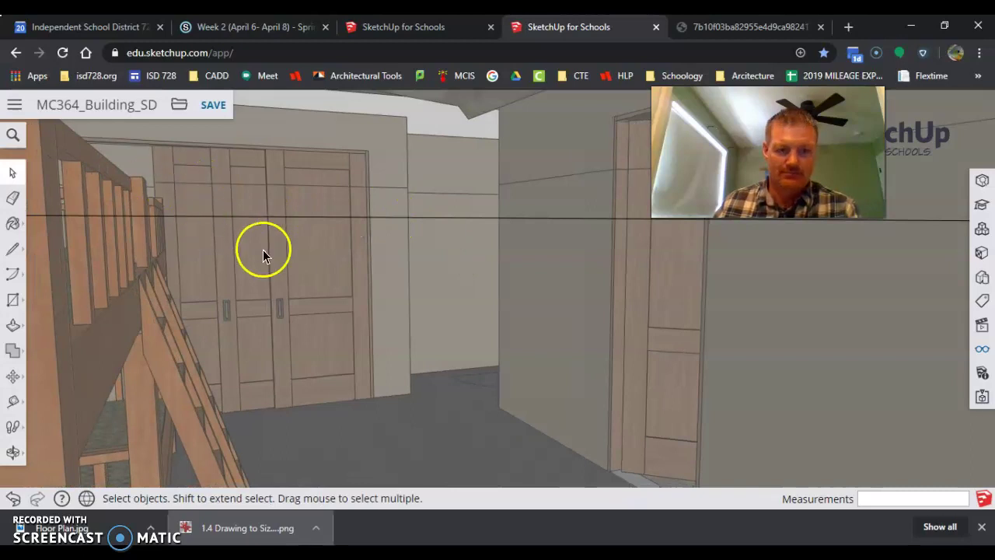
pyautogui.moveTo(262, 251); pyautogui.dragTo(551, 310, button='middle')
pyautogui.scroll(-3, 500, 342)
pyautogui.scroll(-3, 316, 416)
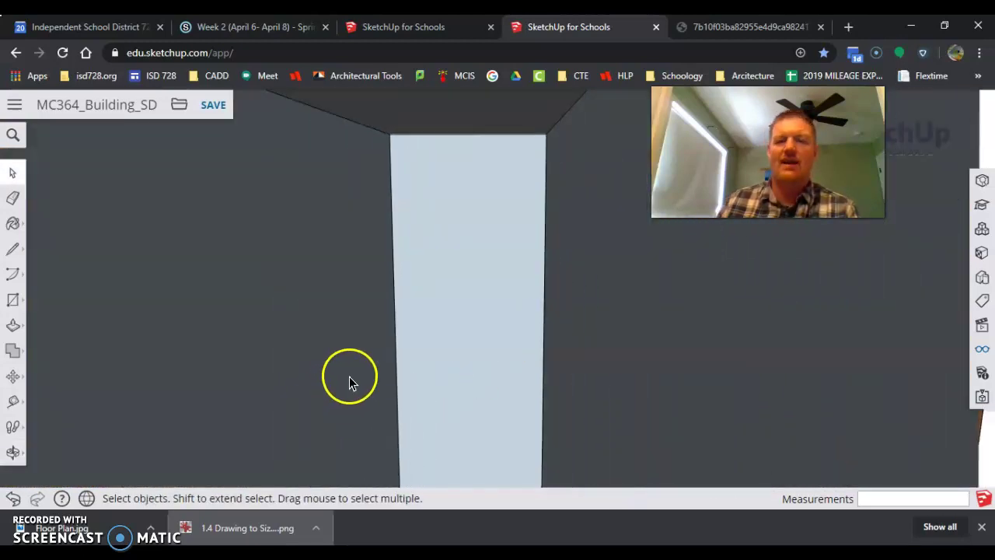
pyautogui.scroll(5, 311, 329)
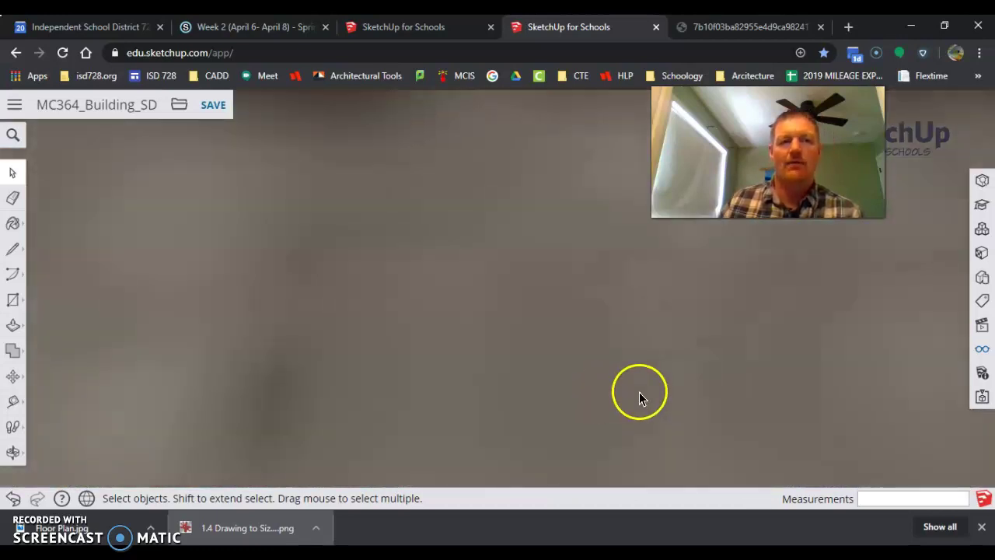
pyautogui.moveTo(640, 395); pyautogui.dragTo(194, 294, button='middle')
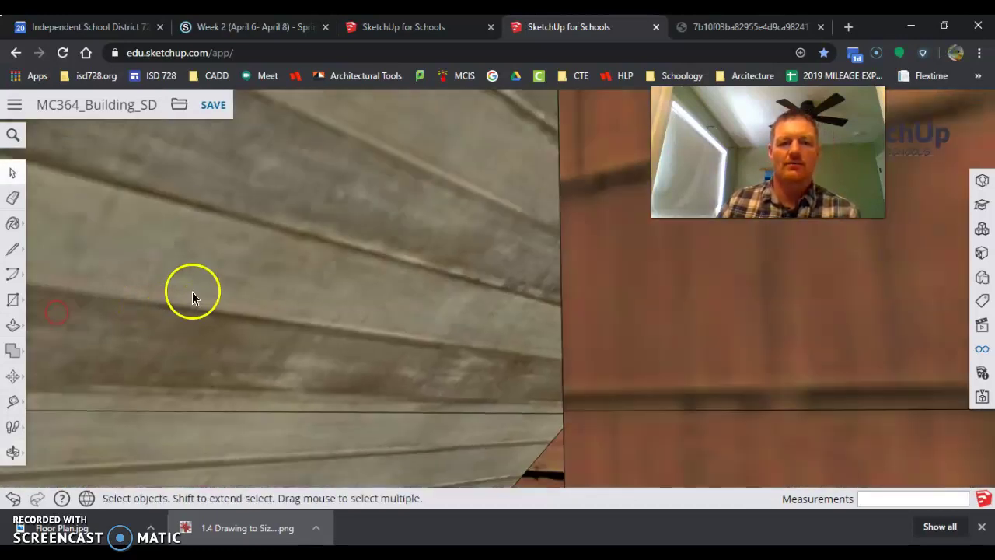
pyautogui.scroll(-3, 543, 404)
# Fit the whole building in view with Zoom Extents and orbit to an elevated roof view
pyautogui.click(13, 452)
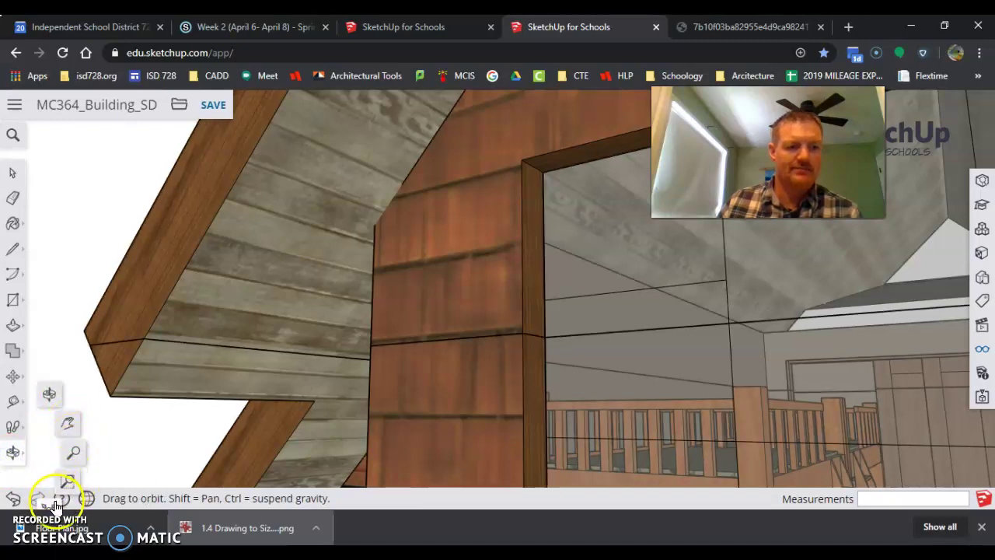
pyautogui.click(56, 504)
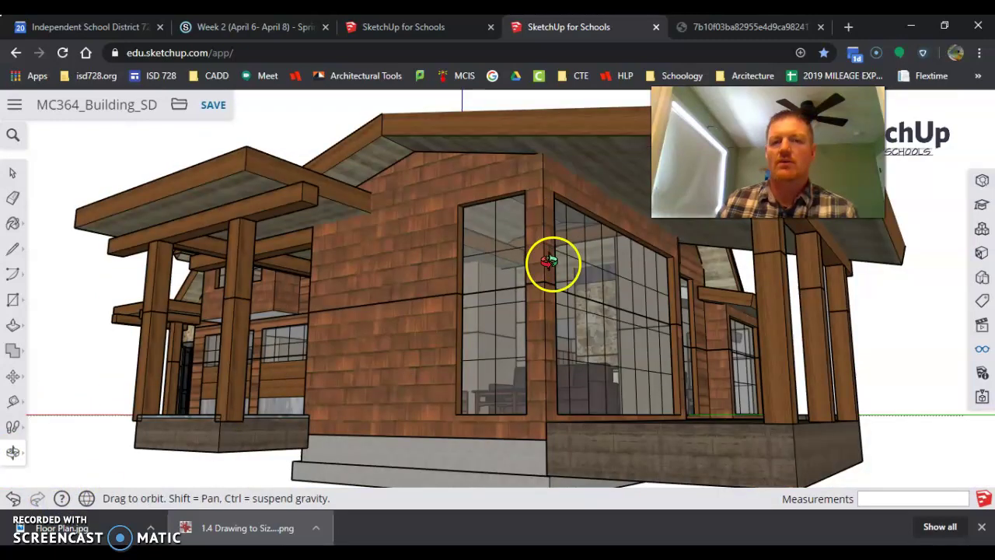
pyautogui.scroll(-2, 478, 325)
pyautogui.moveTo(477, 325); pyautogui.dragTo(298, 384)
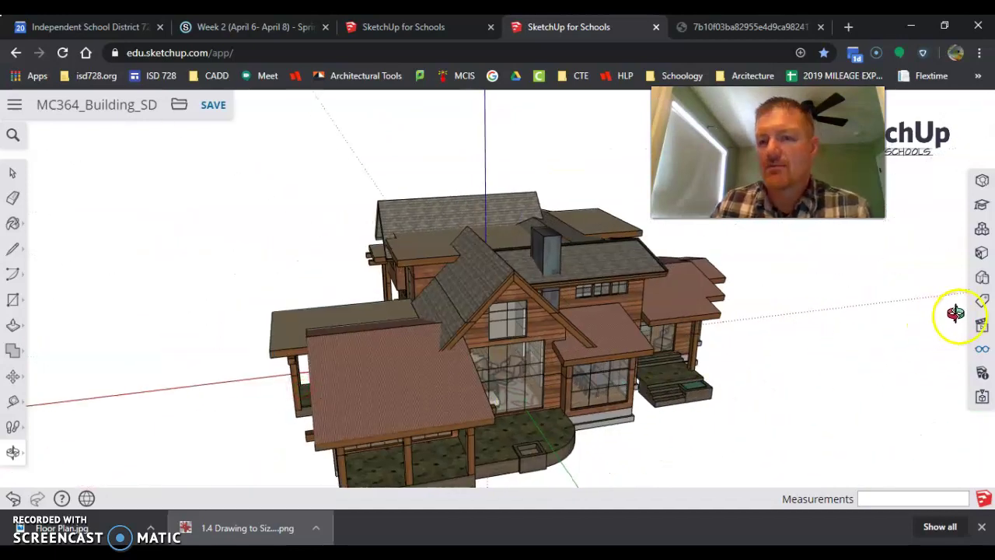
# Open the Tags panel, hide OB_ROOF and look down into the roofless house
pyautogui.click(981, 304)
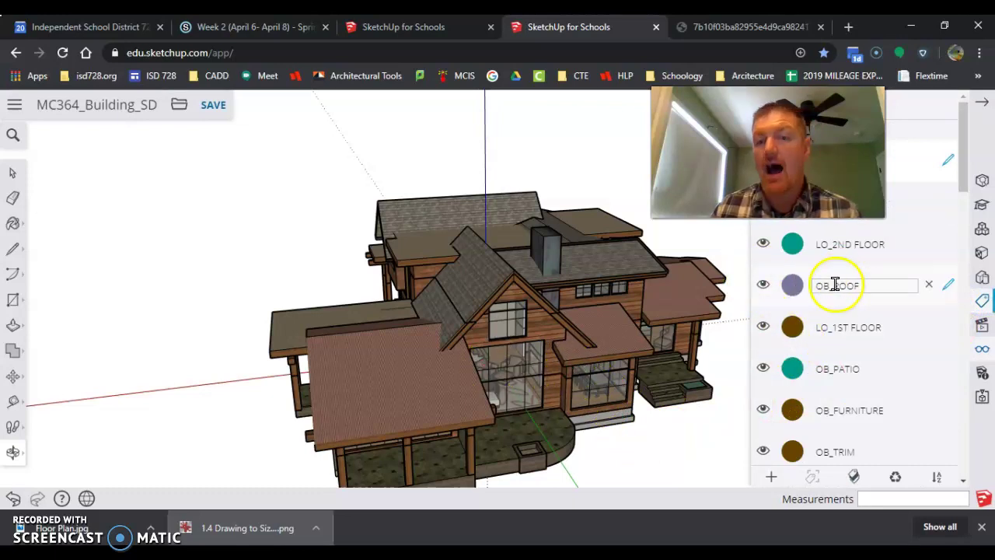
pyautogui.click(764, 286)
pyautogui.moveTo(554, 305); pyautogui.dragTo(498, 422, button='middle')
pyautogui.scroll(6, 516, 374)
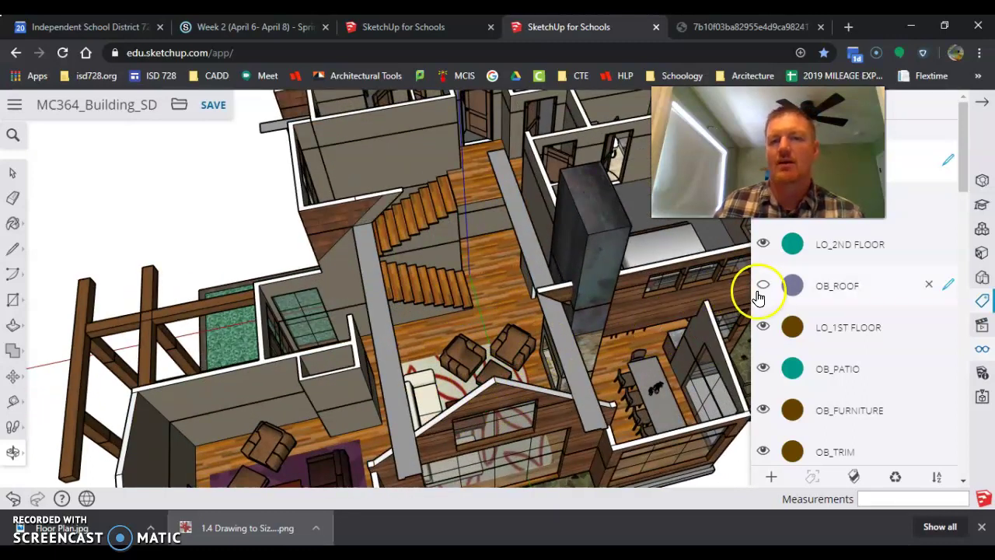
pyautogui.scroll(-3, 793, 311)
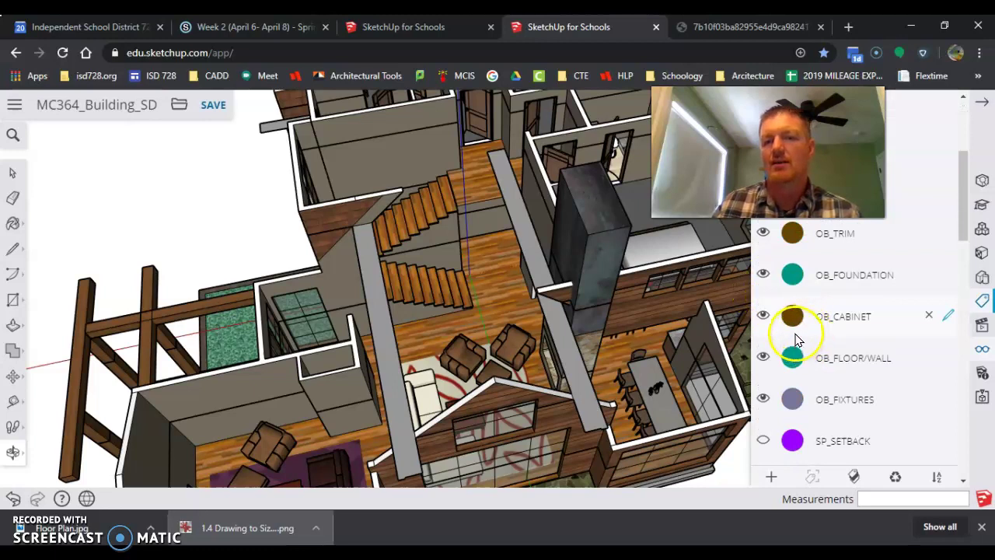
pyautogui.scroll(3, 795, 338)
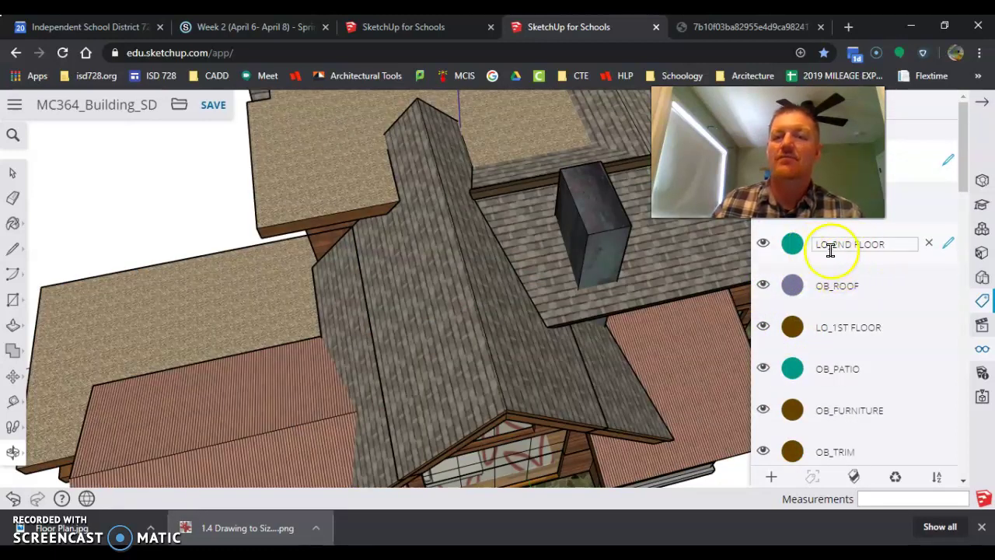
# Hide LO_2ND FLOOR and orbit around the first-floor kitchen and living room
pyautogui.click(764, 245)
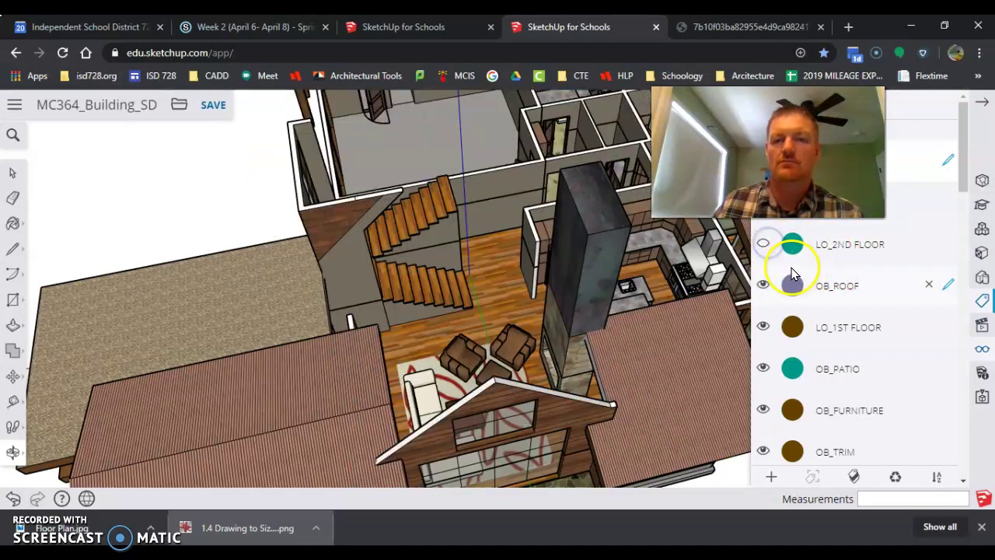
pyautogui.moveTo(599, 308); pyautogui.dragTo(483, 272)
pyautogui.scroll(6, 508, 267)
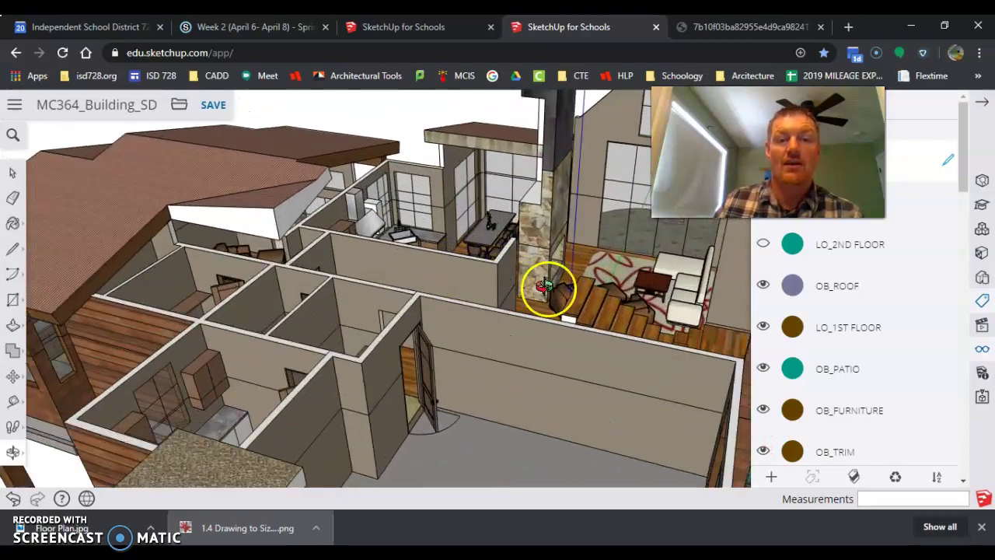
pyautogui.moveTo(548, 286); pyautogui.dragTo(636, 345)
pyautogui.scroll(10, 382, 295)
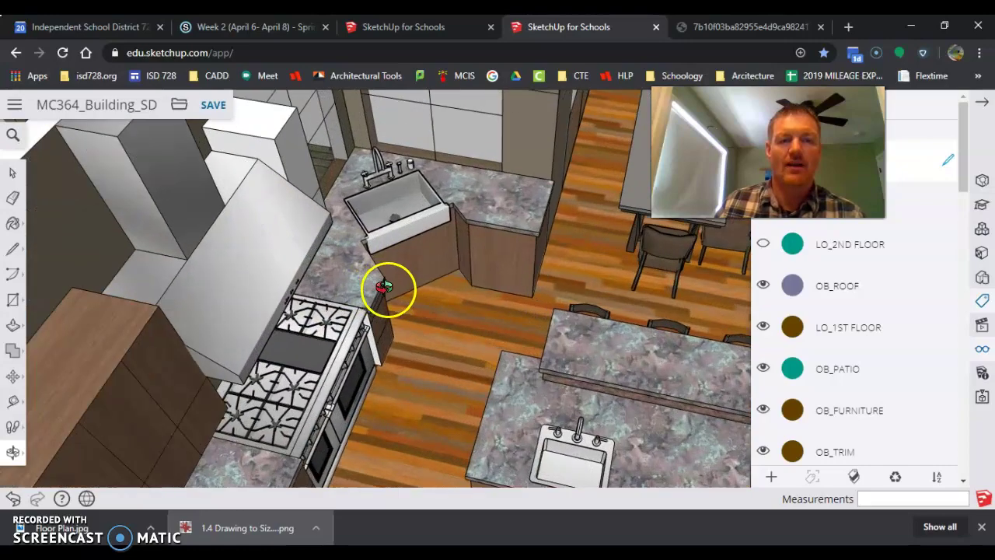
pyautogui.moveTo(443, 330); pyautogui.dragTo(63, 264)
pyautogui.scroll(-5, 216, 328)
pyautogui.moveTo(256, 318); pyautogui.dragTo(566, 119)
pyautogui.moveTo(398, 321); pyautogui.dragTo(492, 303)
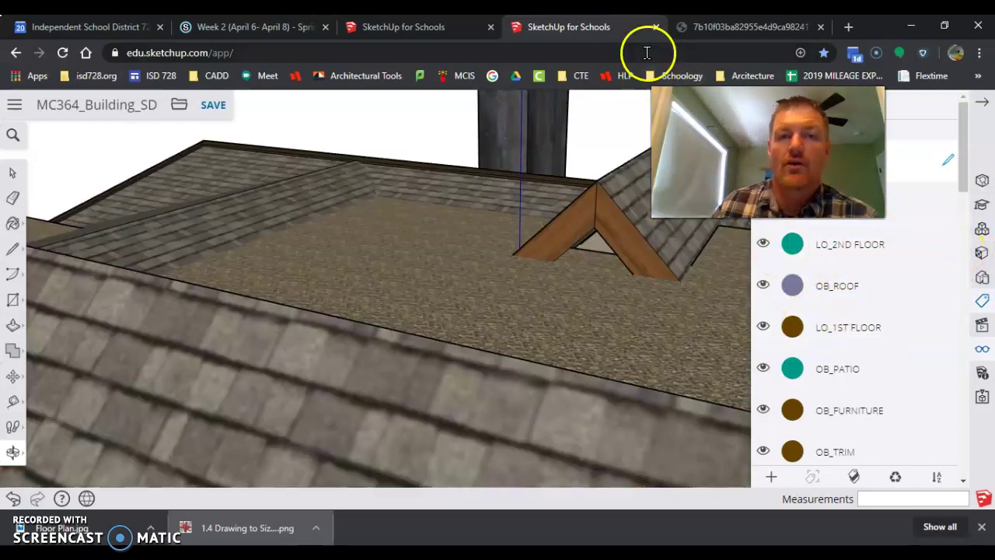
pyautogui.scroll(-3, 513, 296)
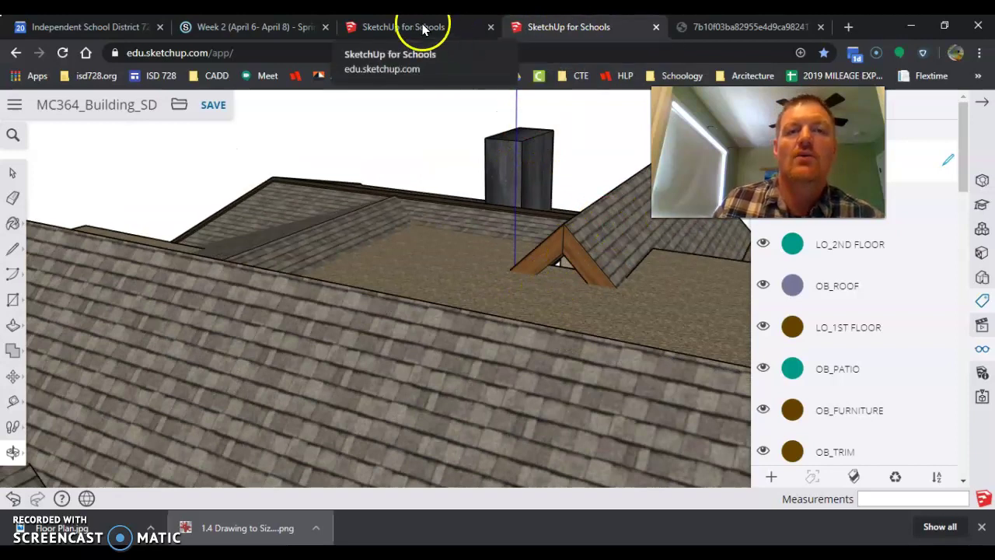
pyautogui.click(739, 27)
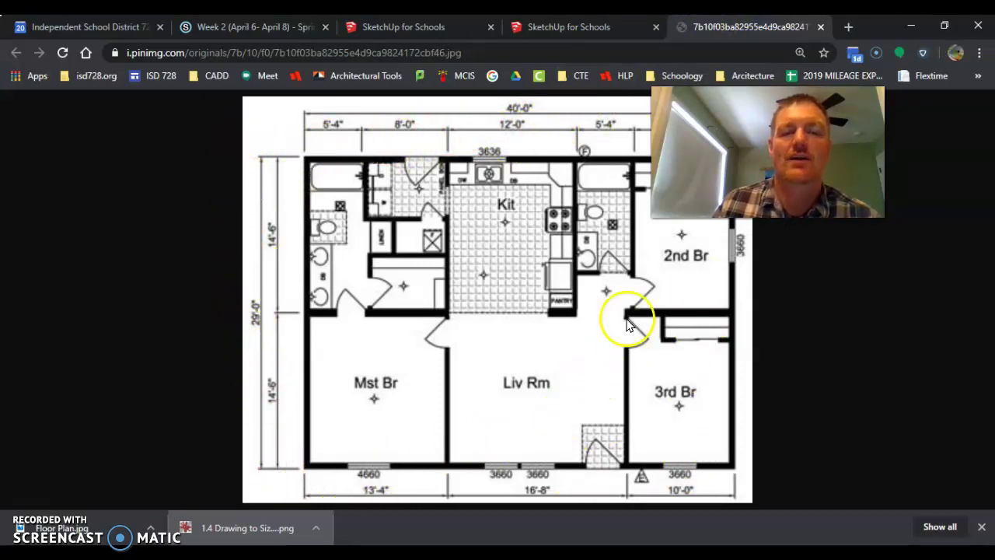
pyautogui.click(587, 26)
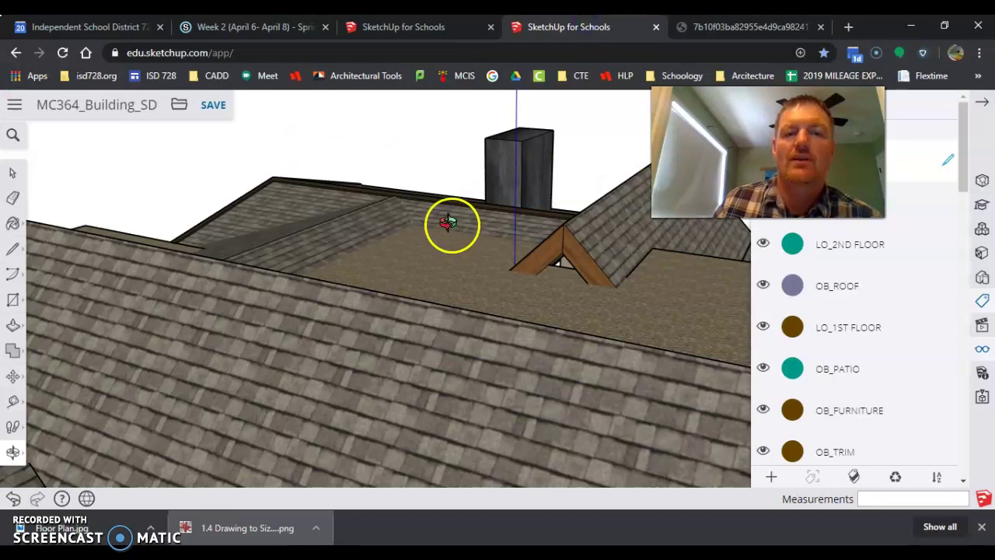
pyautogui.moveTo(451, 225); pyautogui.dragTo(440, 235)
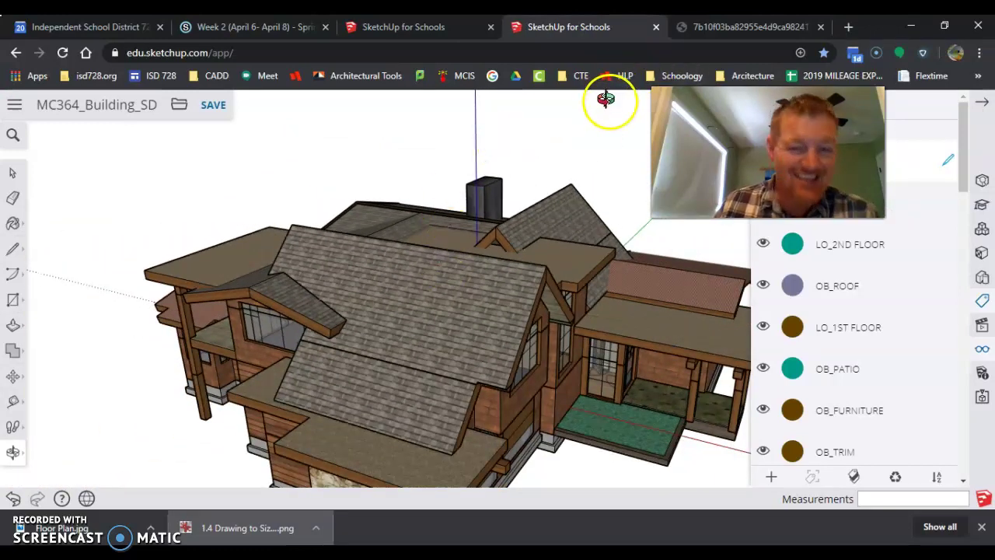
# Open BuildingTemplate.skp from Recent Files and show its preset tags list
pyautogui.click(706, 29)
pyautogui.click(588, 29)
pyautogui.click(392, 26)
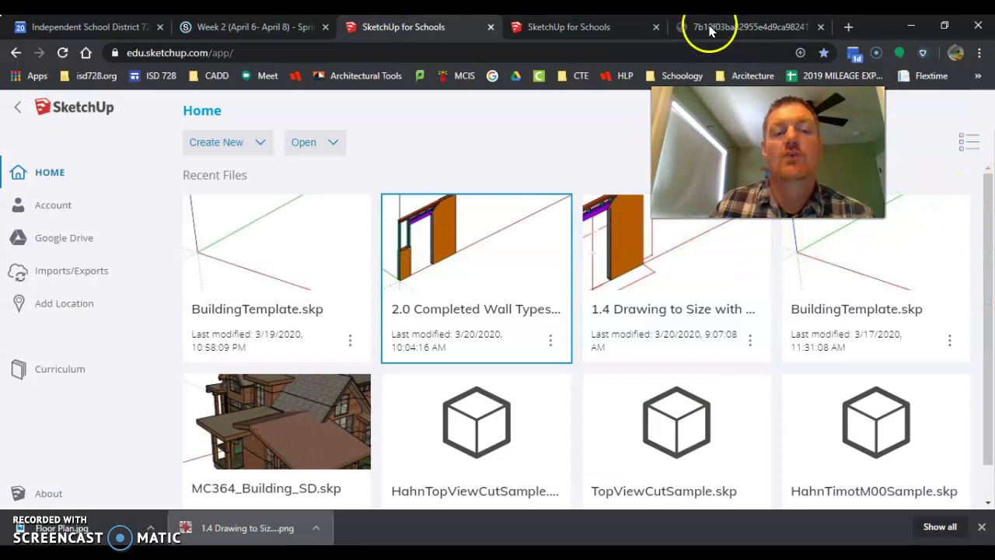
pyautogui.click(256, 252)
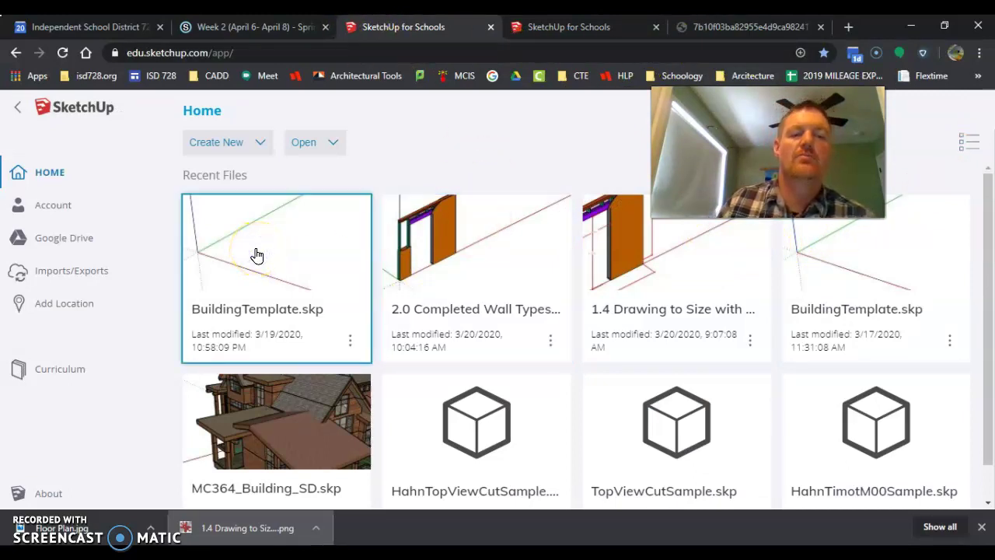
pyautogui.doubleClick(257, 257)
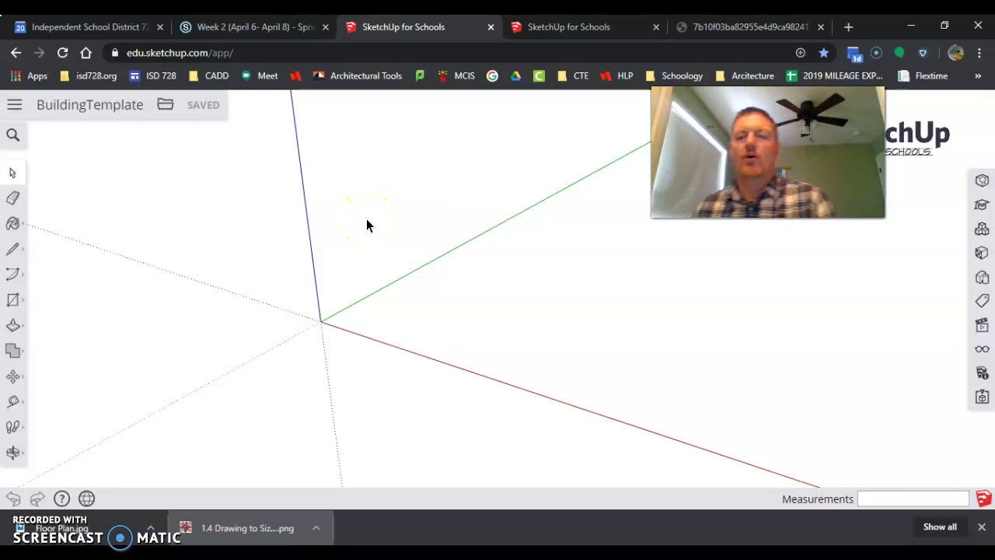
pyautogui.click(983, 302)
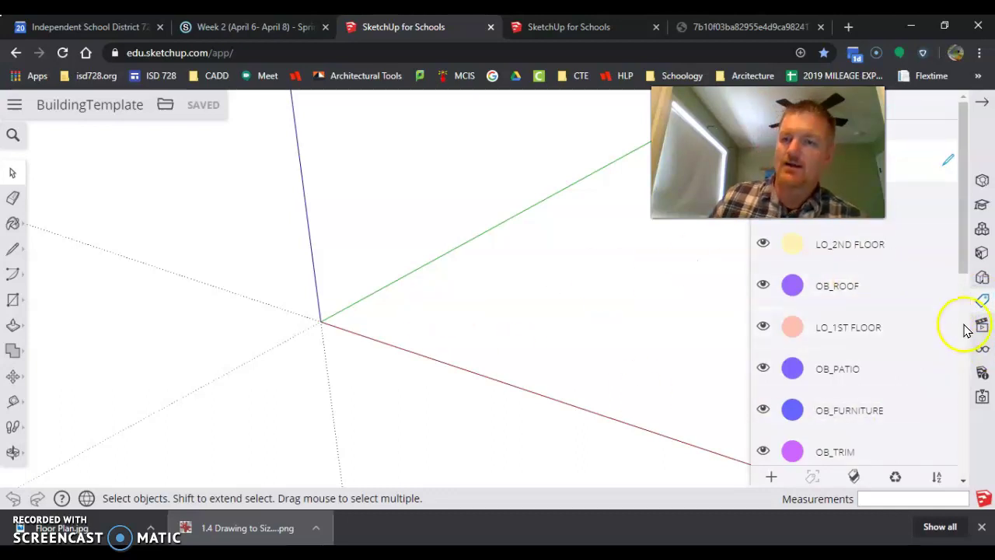
# In Display settings, uncheck 'Hide rest of model' under Component Edit
pyautogui.click(982, 352)
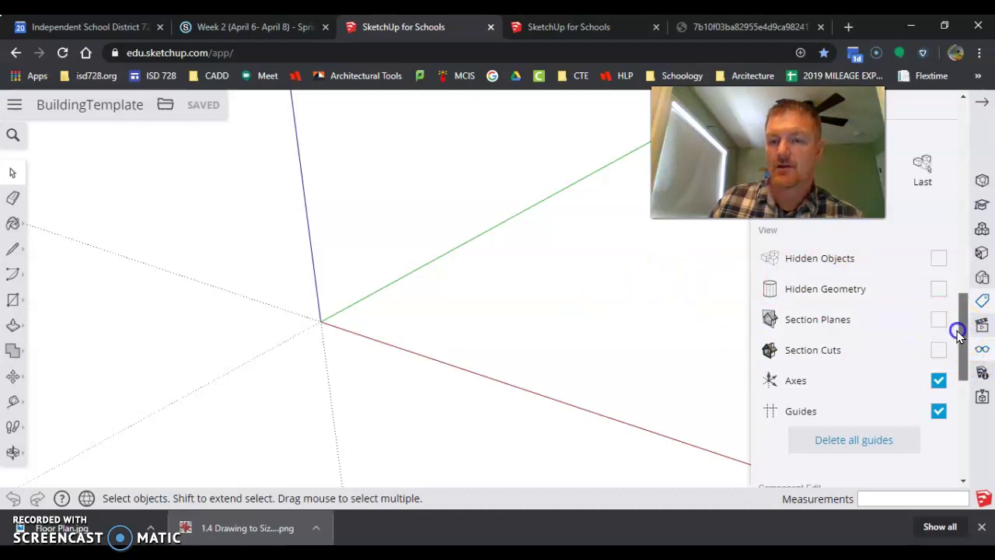
pyautogui.scroll(-4, 958, 342)
pyautogui.scroll(-1, 947, 368)
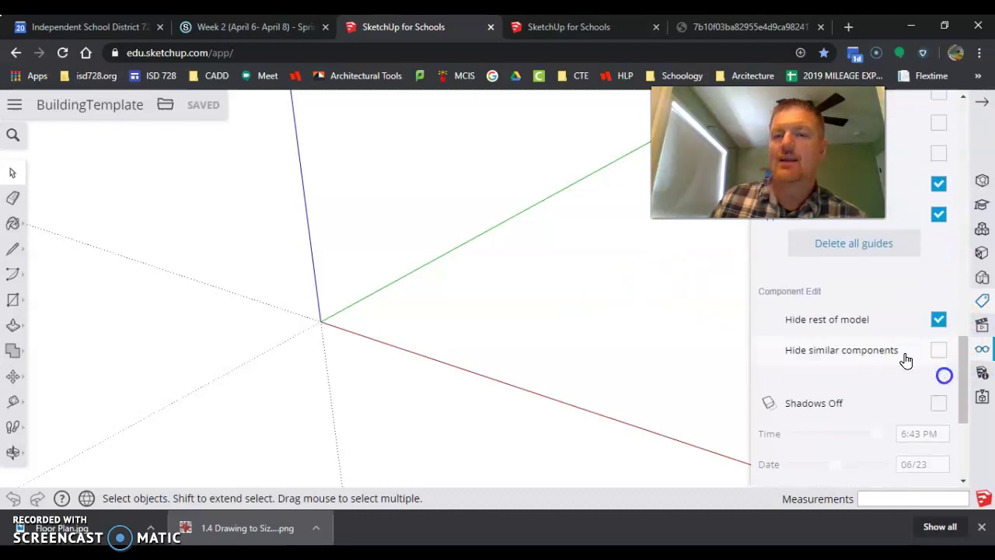
pyautogui.click(939, 320)
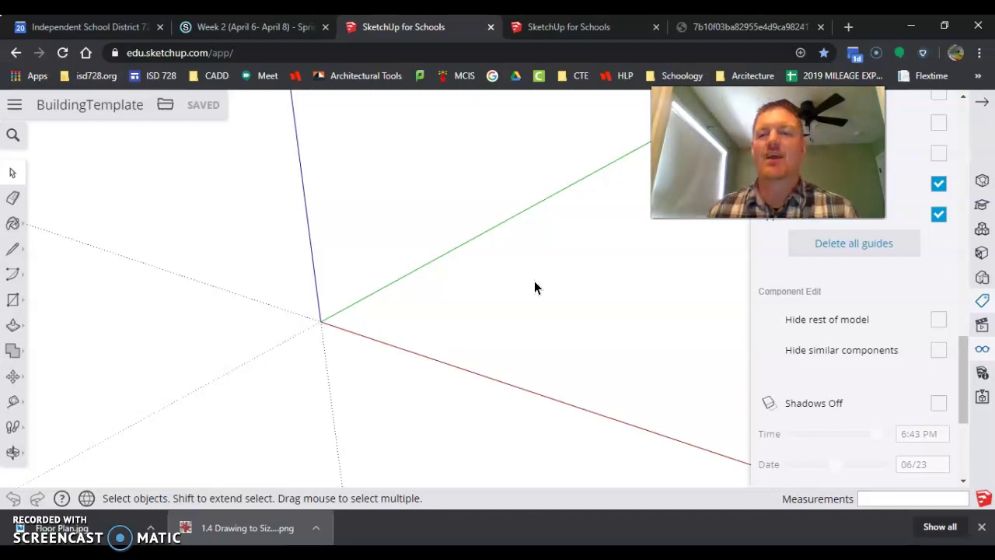
pyautogui.moveTo(739, 101); pyautogui.dragTo(513, 106)
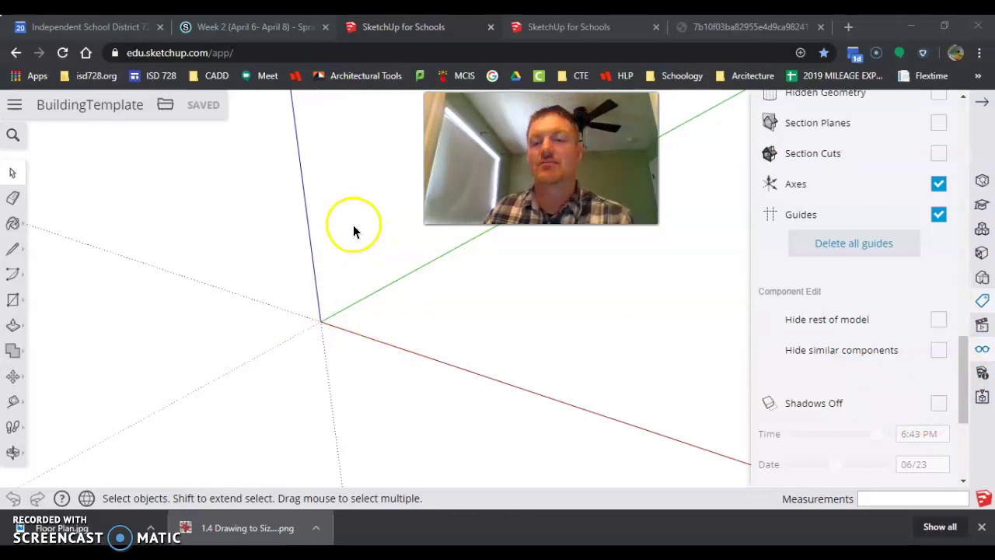
# Start Save As and rename the model to '2-0 Floor Creation'
pyautogui.click(982, 101)
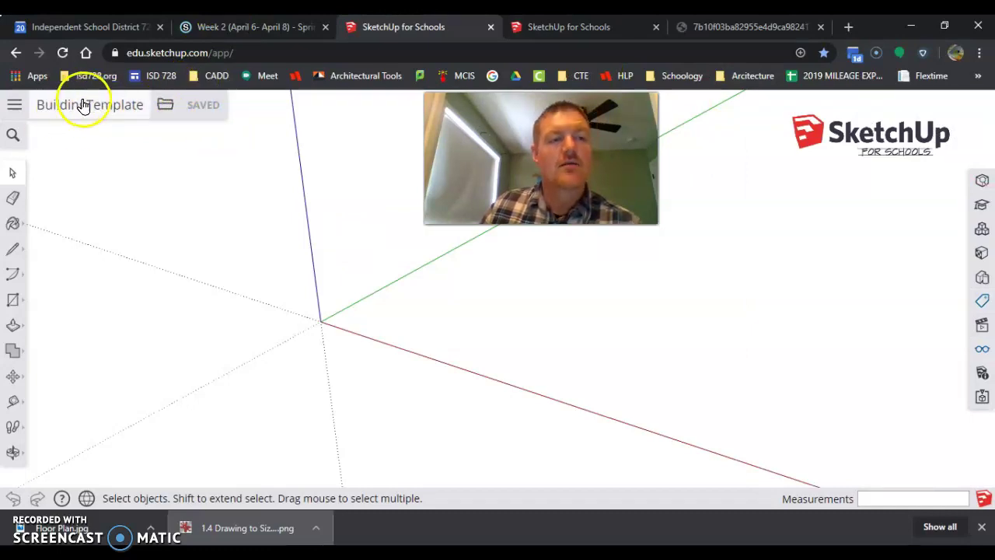
pyautogui.click(164, 106)
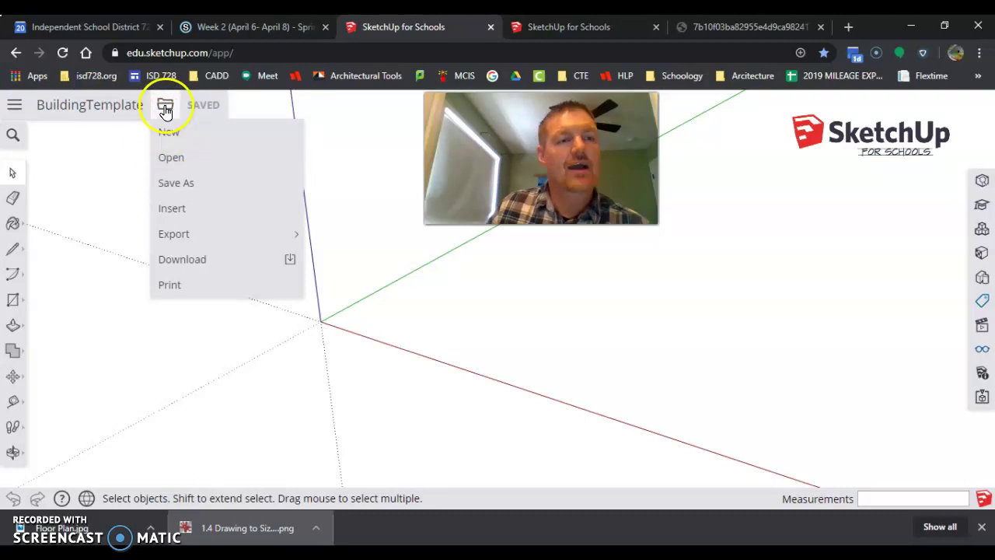
pyautogui.click(182, 182)
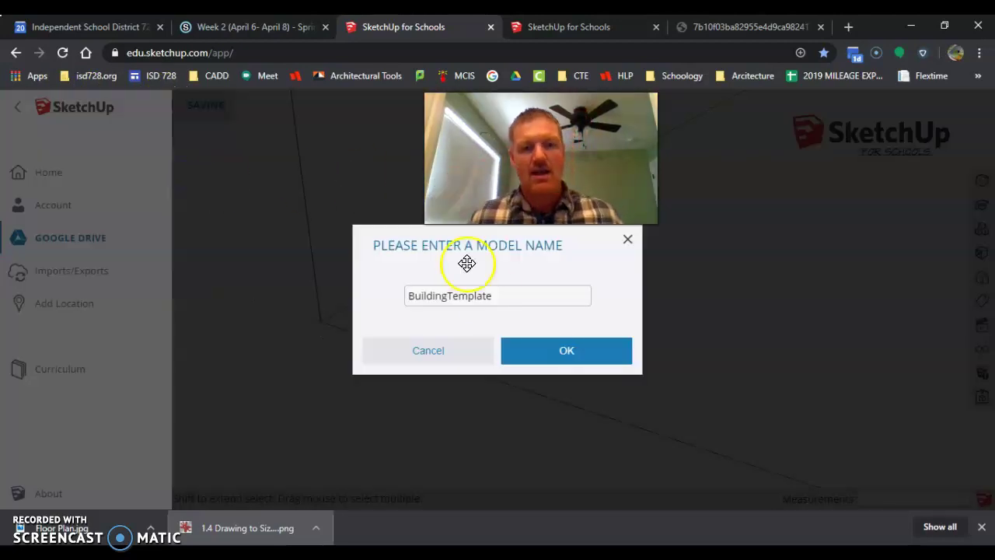
pyautogui.moveTo(512, 291); pyautogui.dragTo(330, 320)
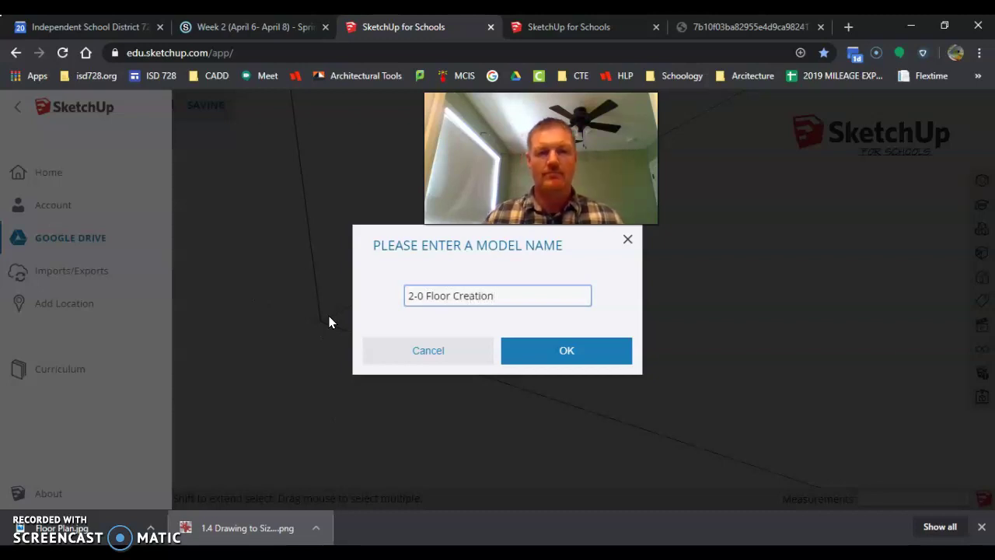
pyautogui.click(559, 359)
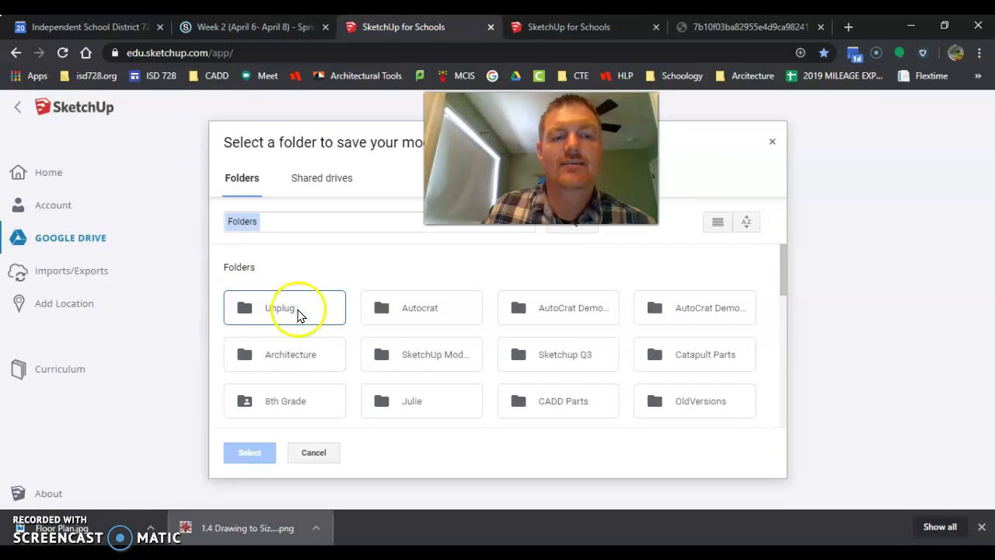
# Save it into the Architecture > Sketchup > 2-0 folder on Google Drive
pyautogui.click(281, 363)
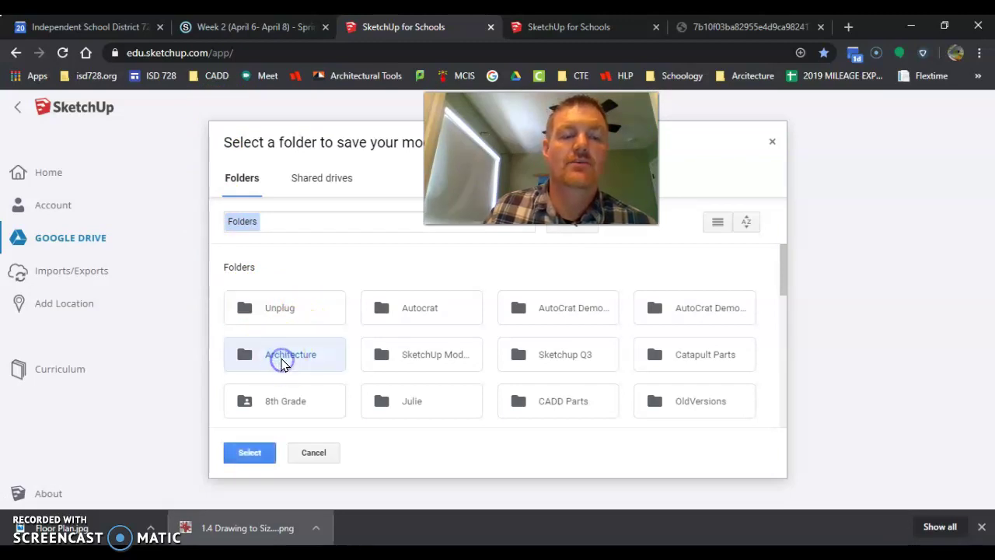
pyautogui.doubleClick(281, 362)
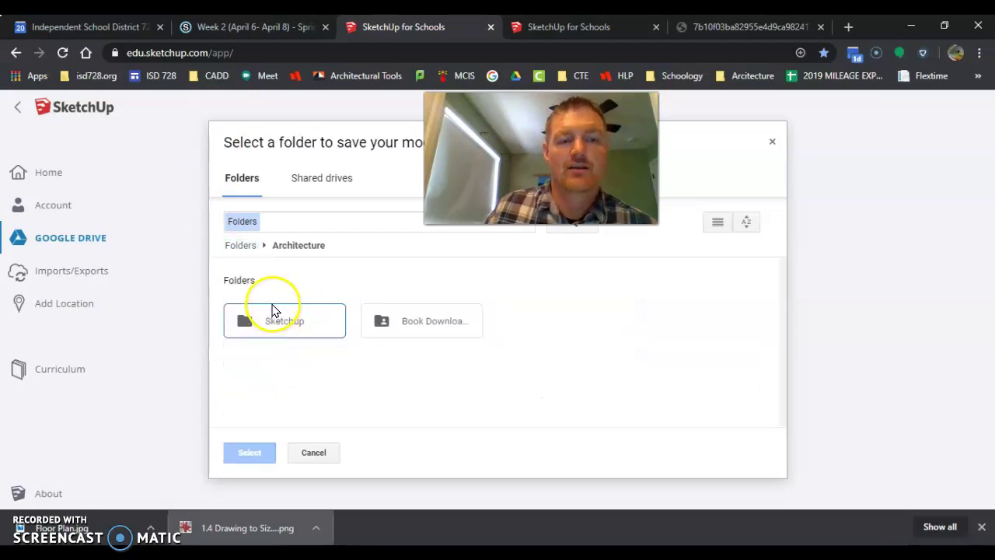
pyautogui.click(294, 328)
pyautogui.doubleClick(294, 328)
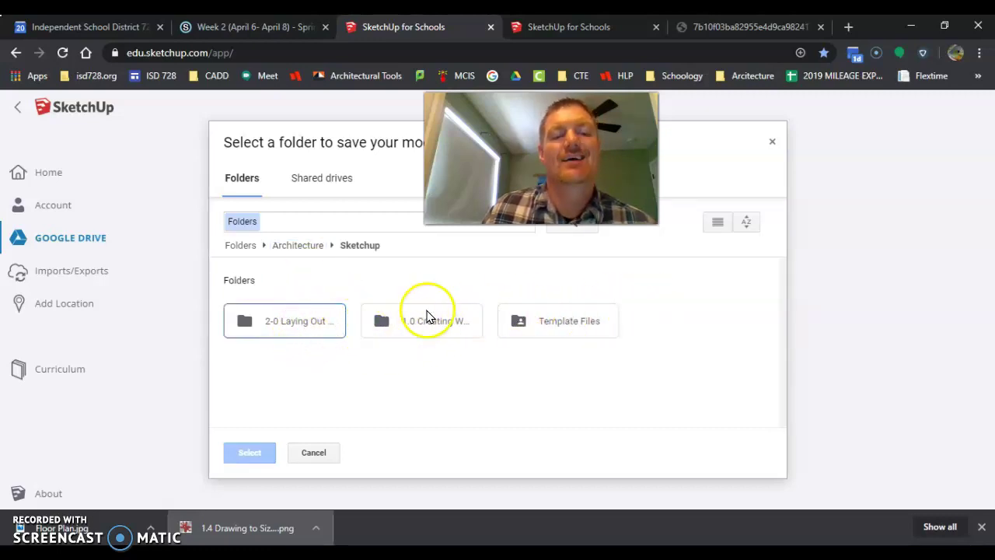
pyautogui.click(307, 322)
pyautogui.click(248, 457)
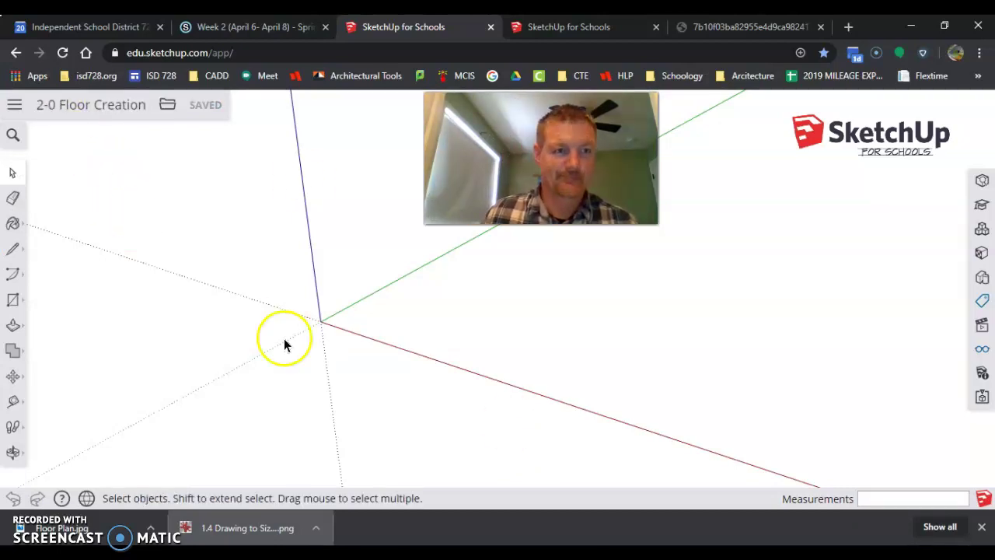
pyautogui.click(772, 29)
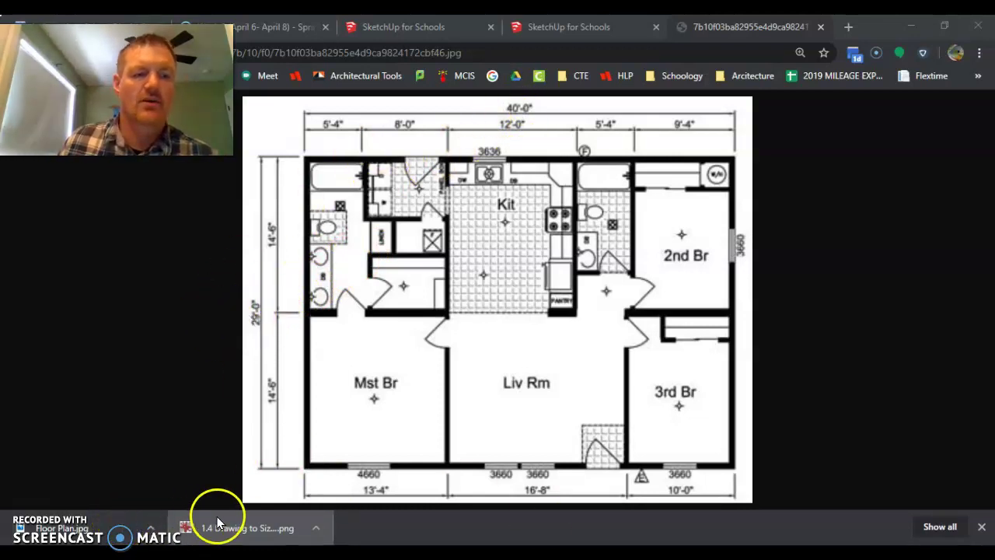
pyautogui.click(414, 24)
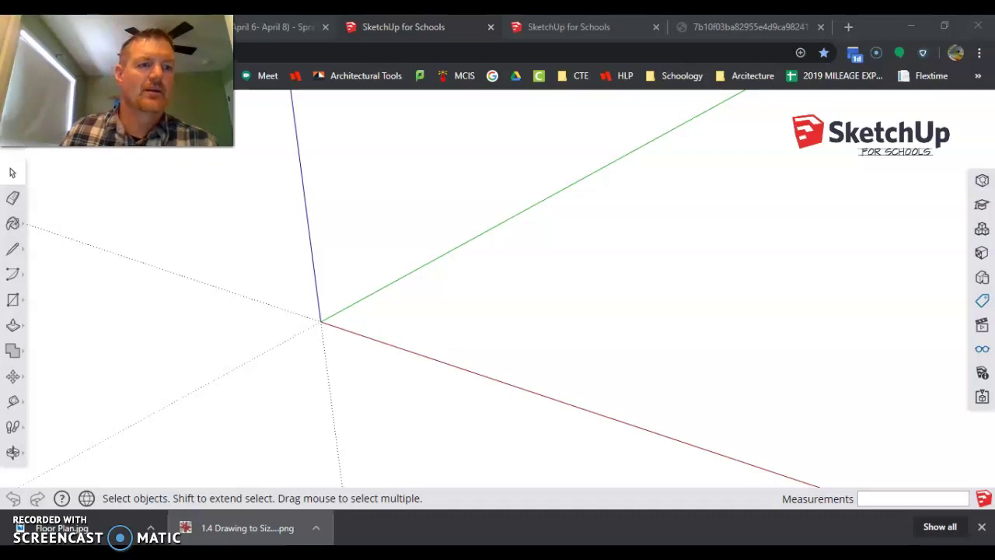
# Draw a 40' × 29' floor rectangle starting at the origin
pyautogui.click(15, 301)
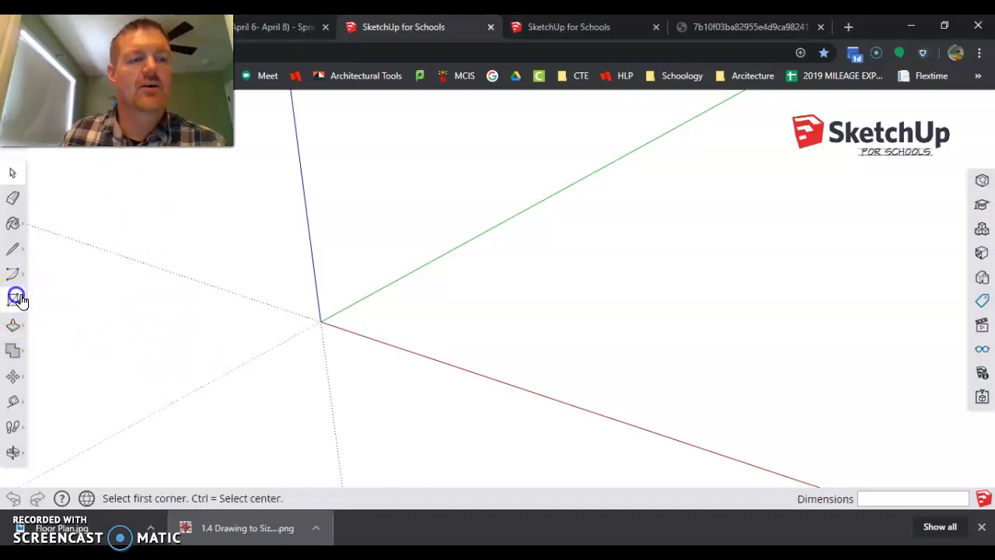
pyautogui.click(321, 321)
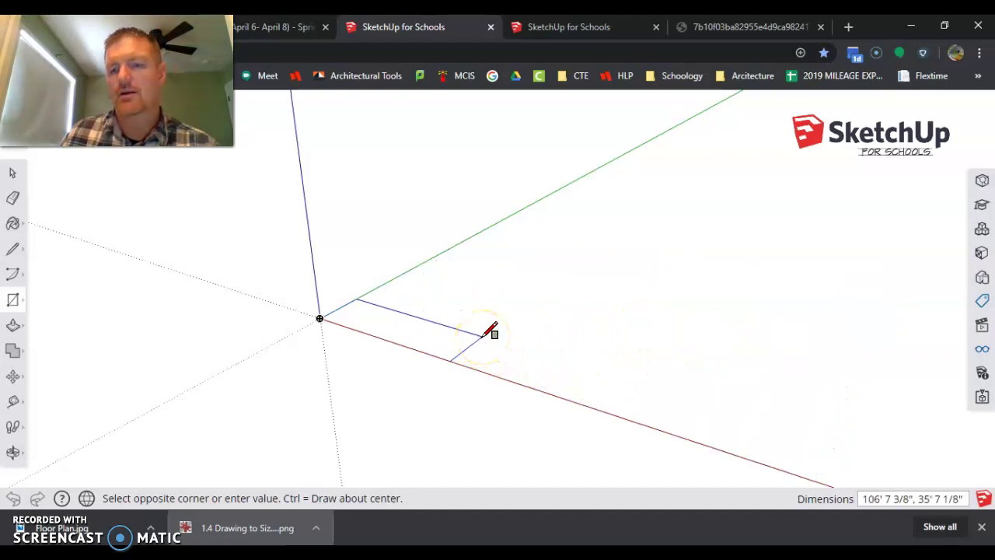
pyautogui.click(482, 336)
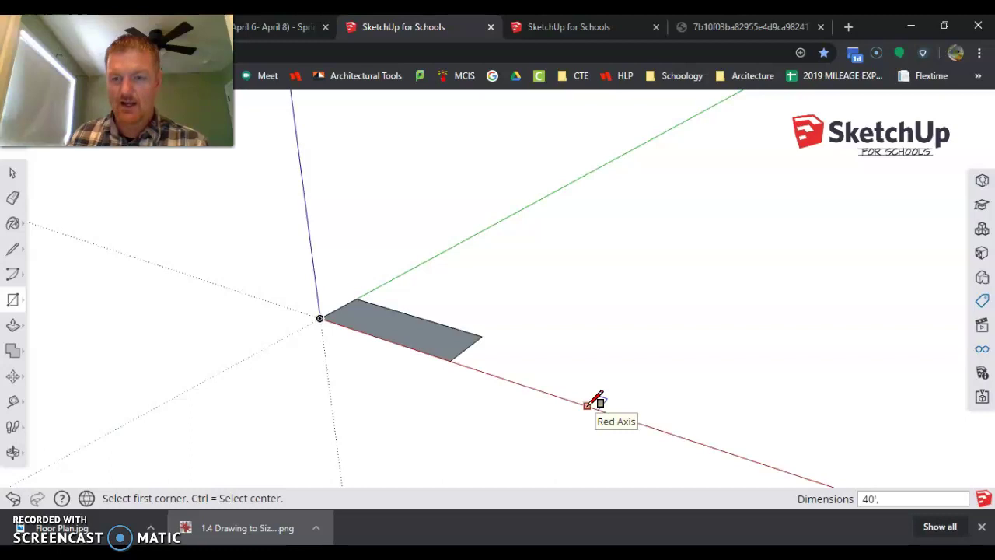
pyautogui.click(707, 27)
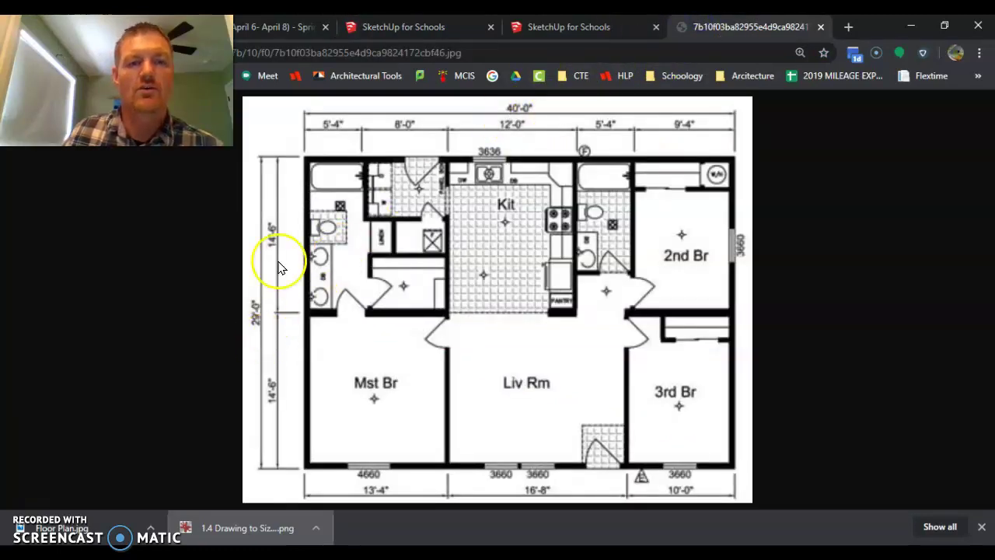
pyautogui.click(383, 29)
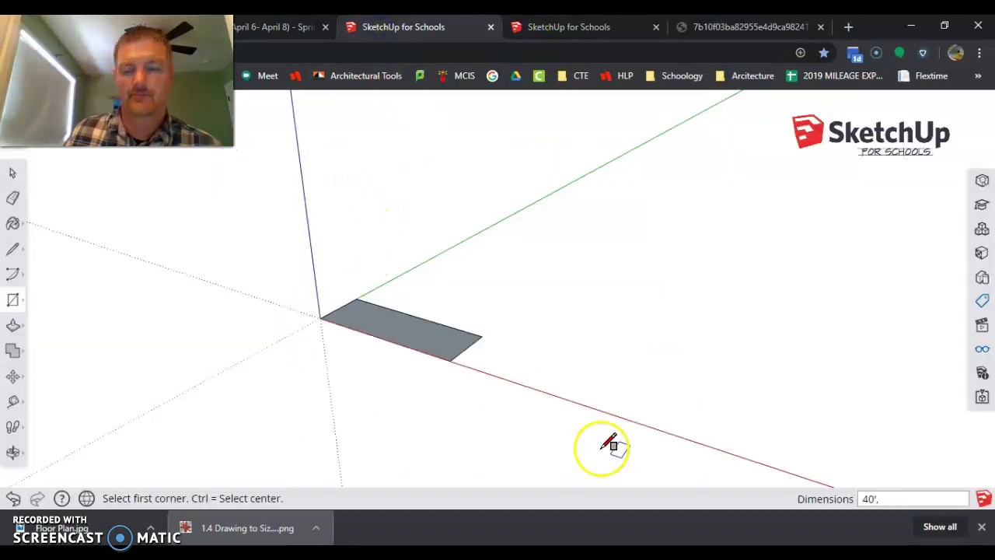
pyautogui.write('2')
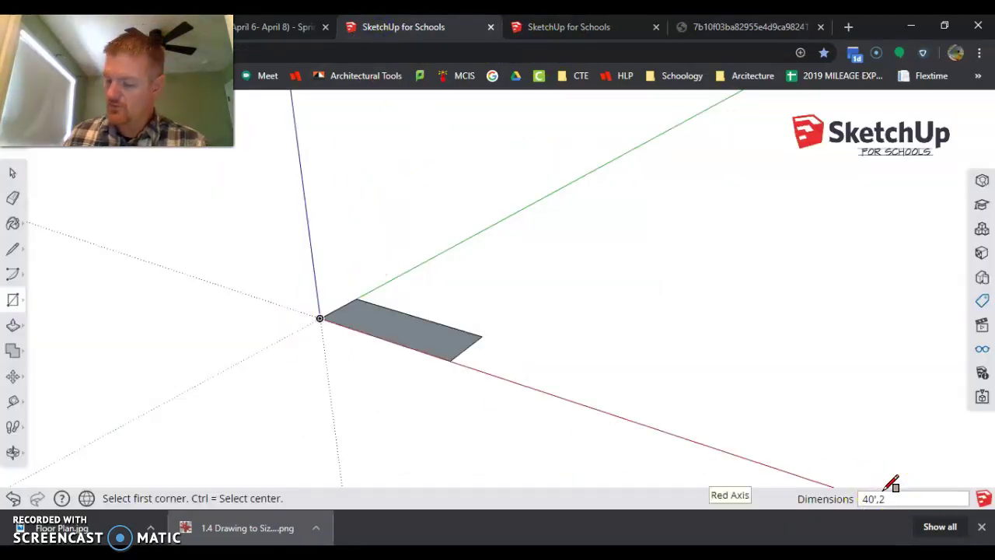
pyautogui.write("9'")
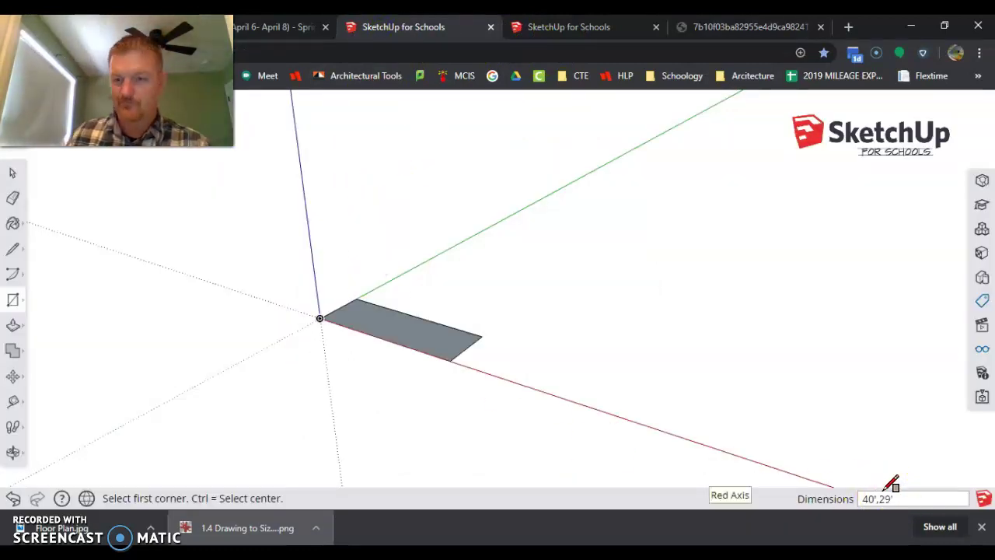
pyautogui.press('Return')
# Zoom in to frame the floor rectangle, then select and deselect its face
pyautogui.moveTo(326, 288); pyautogui.dragTo(347, 314, button='middle')
pyautogui.scroll(6, 347, 314)
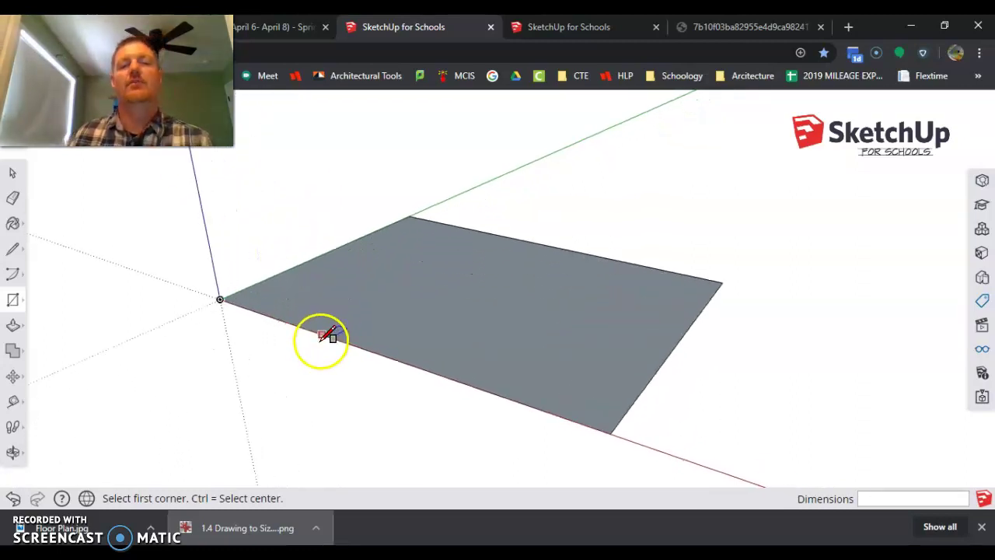
pyautogui.scroll(2, 282, 278)
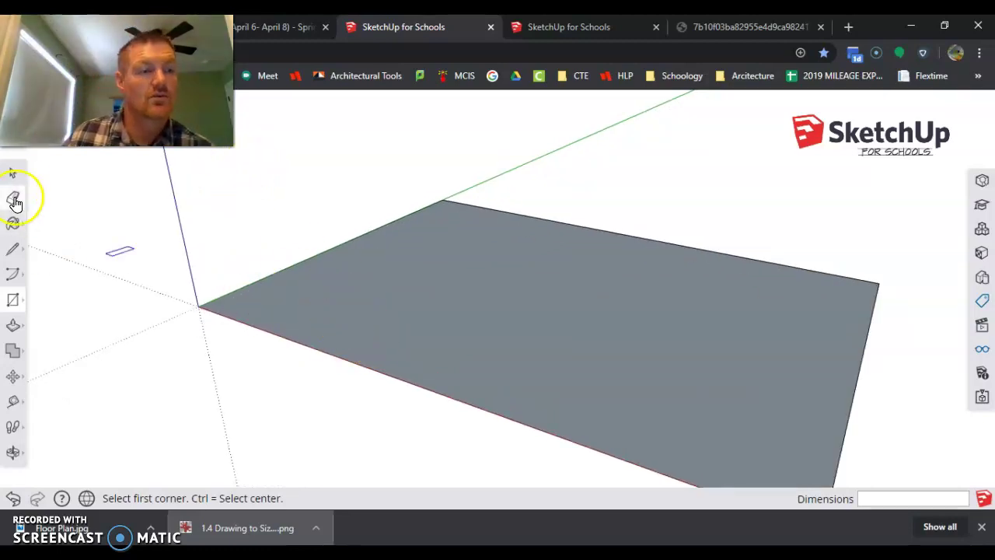
pyautogui.click(12, 174)
pyautogui.click(395, 323)
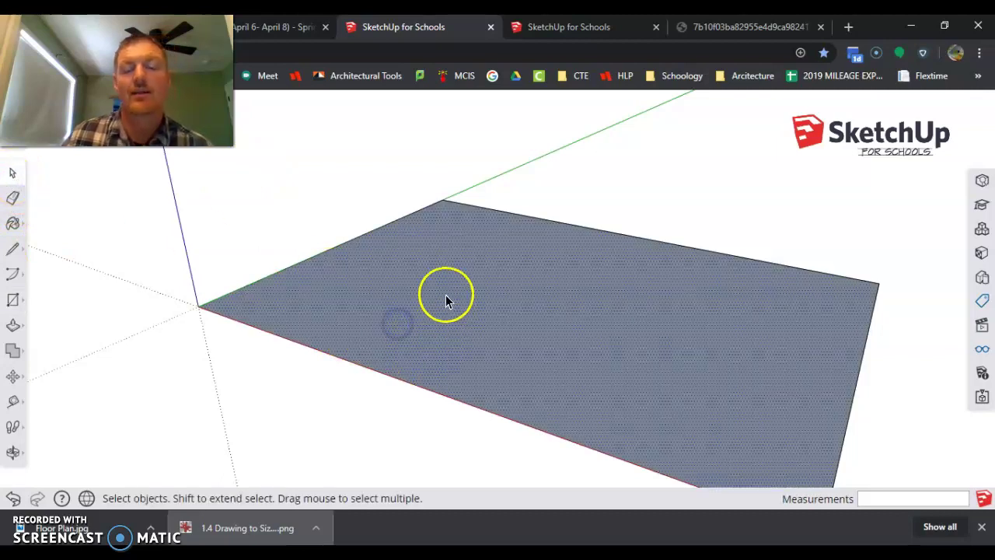
pyautogui.scroll(-3, 444, 244)
pyautogui.scroll(2, 513, 311)
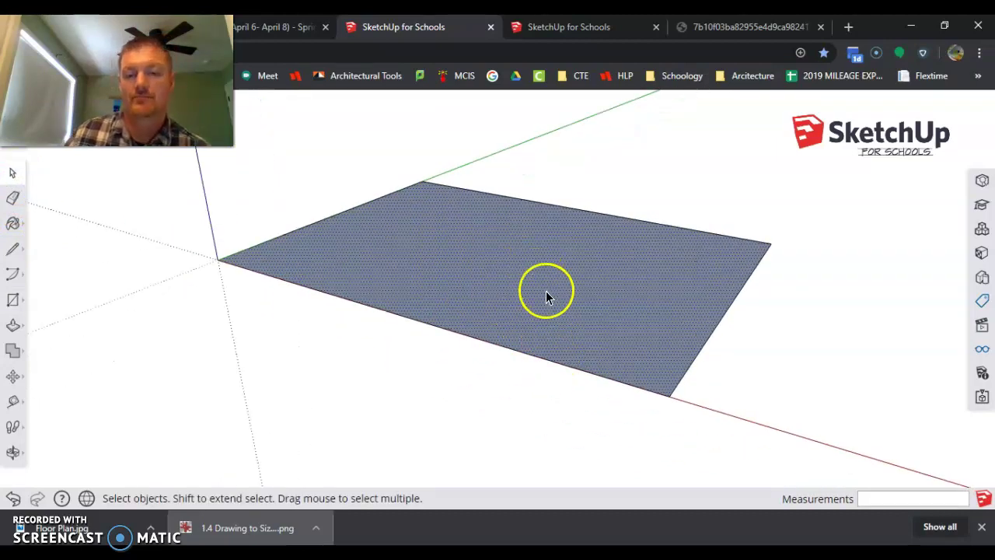
pyautogui.scroll(1, 548, 296)
pyautogui.click(71, 394)
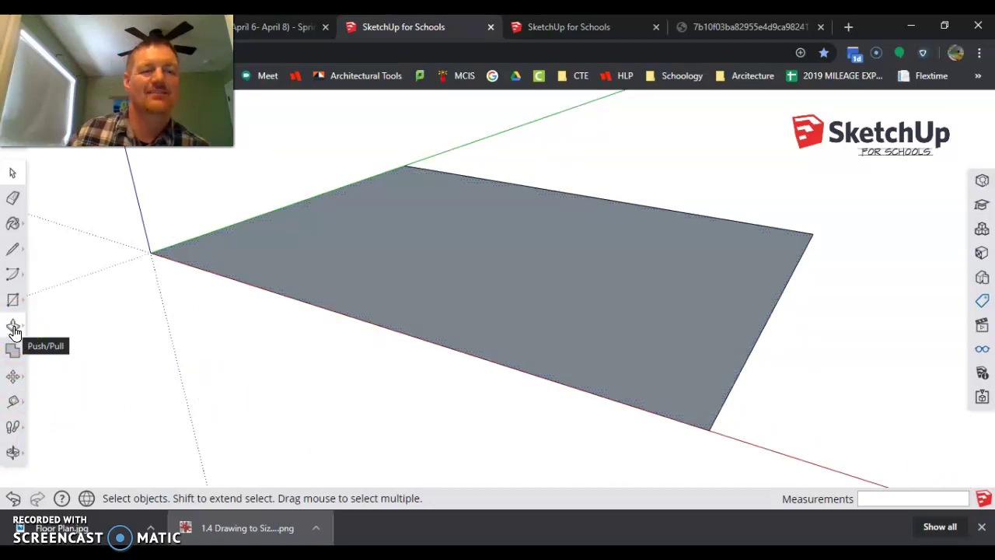
# Push/Pull the floor face downward to an exact 18-inch (1' 6") slab thickness
pyautogui.click(13, 327)
pyautogui.click(242, 266)
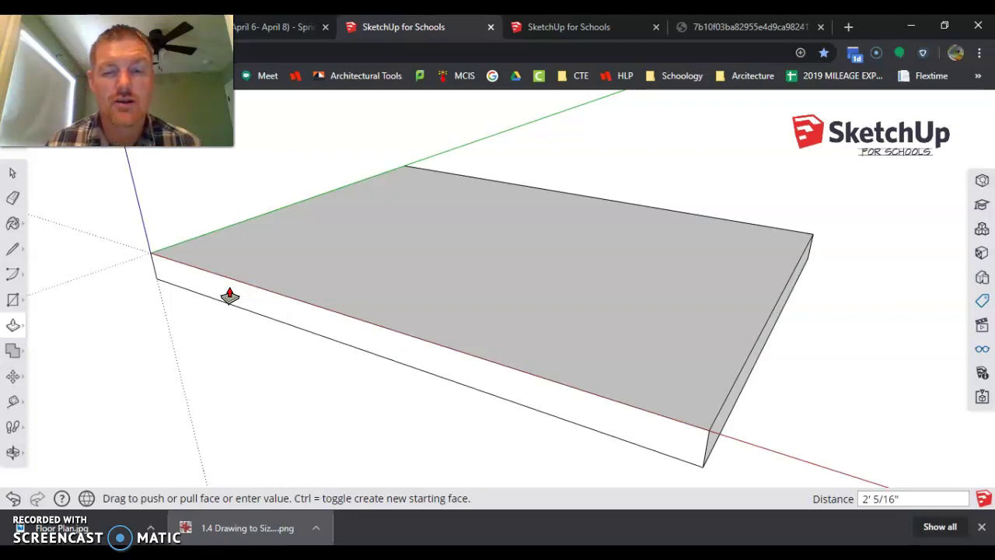
pyautogui.click(415, 213)
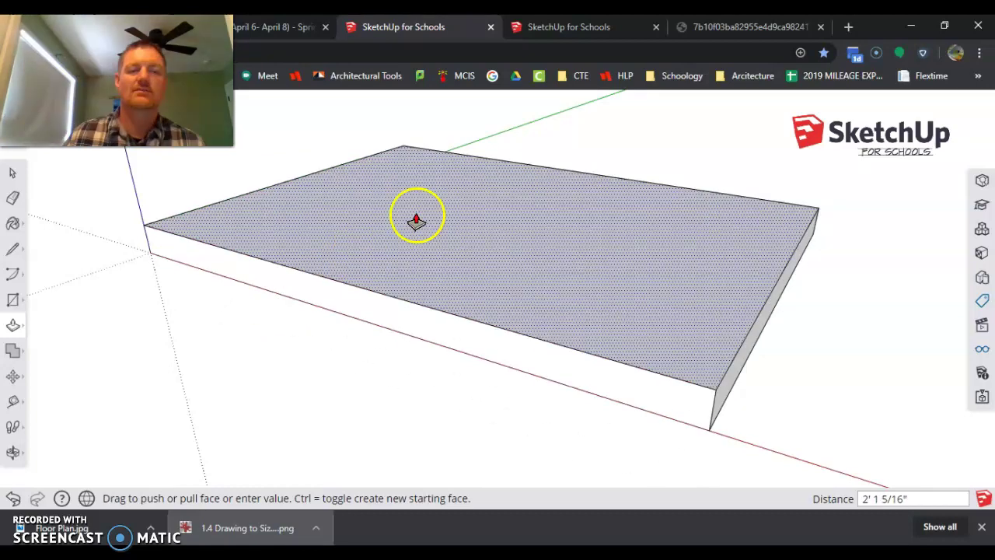
pyautogui.moveTo(390, 274); pyautogui.dragTo(446, 288)
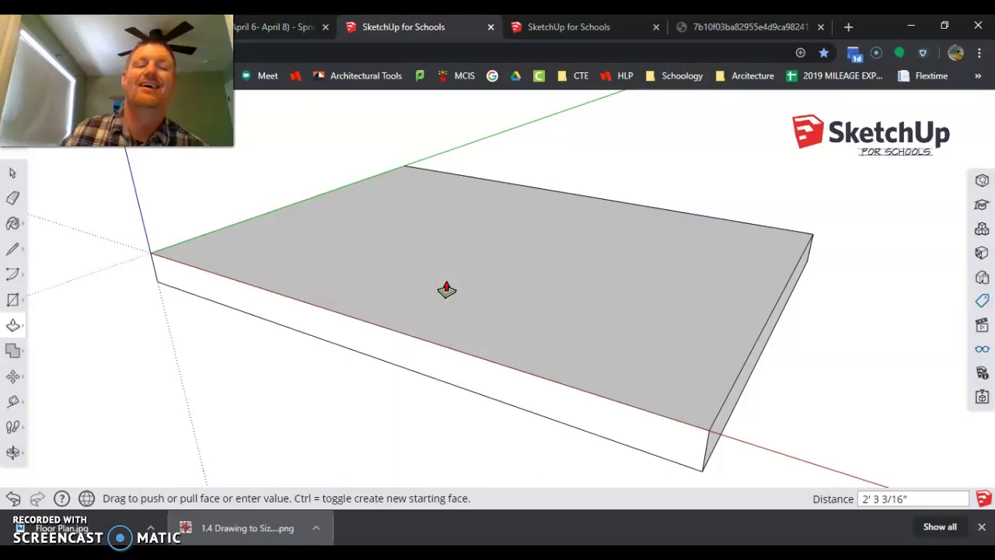
pyautogui.moveTo(447, 290)
pyautogui.mouseDown()
pyautogui.moveTo(449, 304)
pyautogui.moveTo(441, 298)
pyautogui.mouseUp()
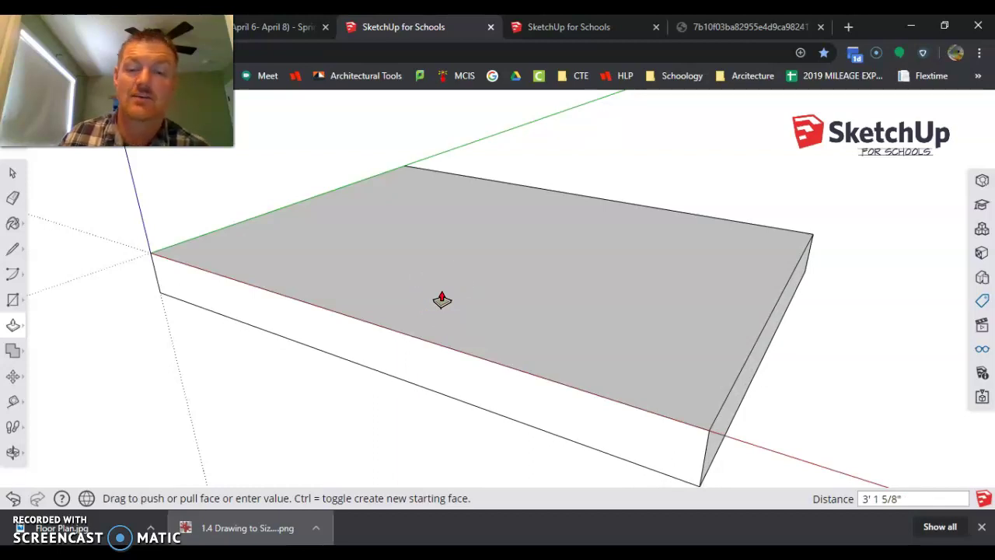
pyautogui.moveTo(442, 298); pyautogui.dragTo(203, 371)
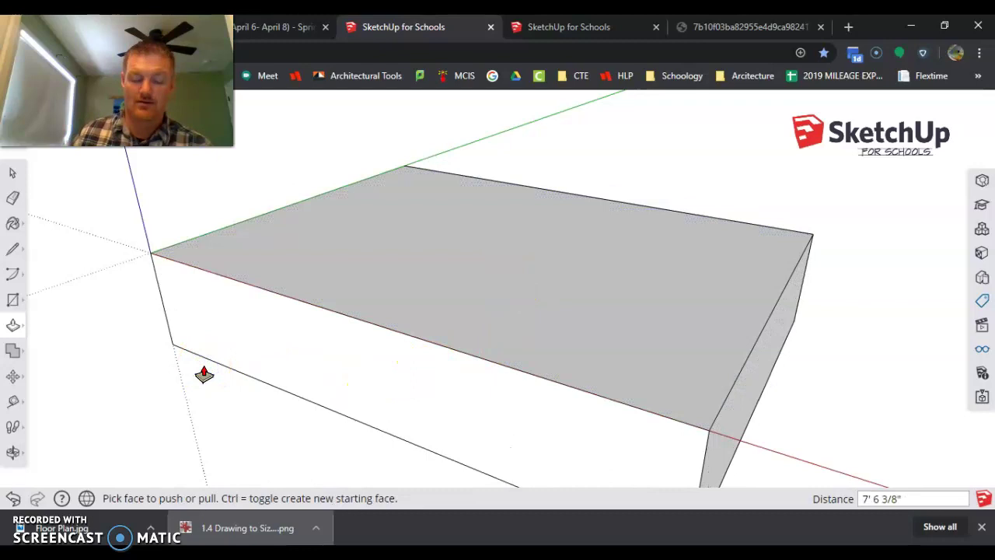
pyautogui.press('Return')
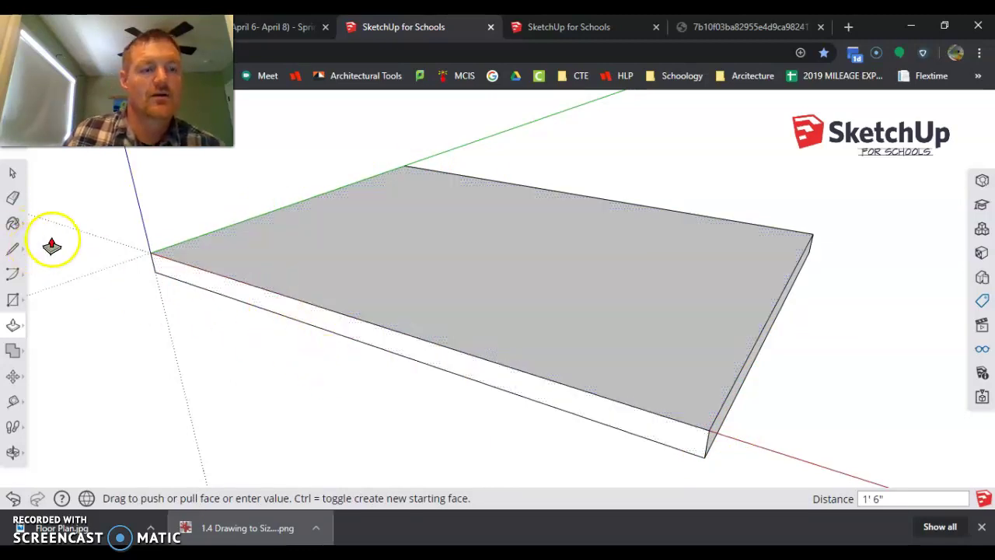
pyautogui.scroll(2, 591, 280)
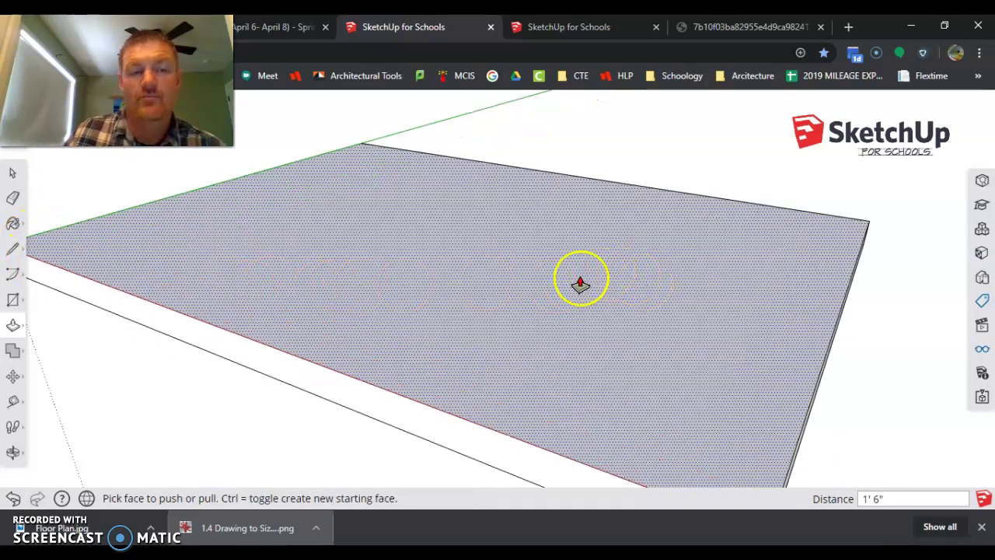
pyautogui.scroll(-3, 581, 281)
pyautogui.moveTo(466, 262); pyautogui.dragTo(469, 290, button='middle')
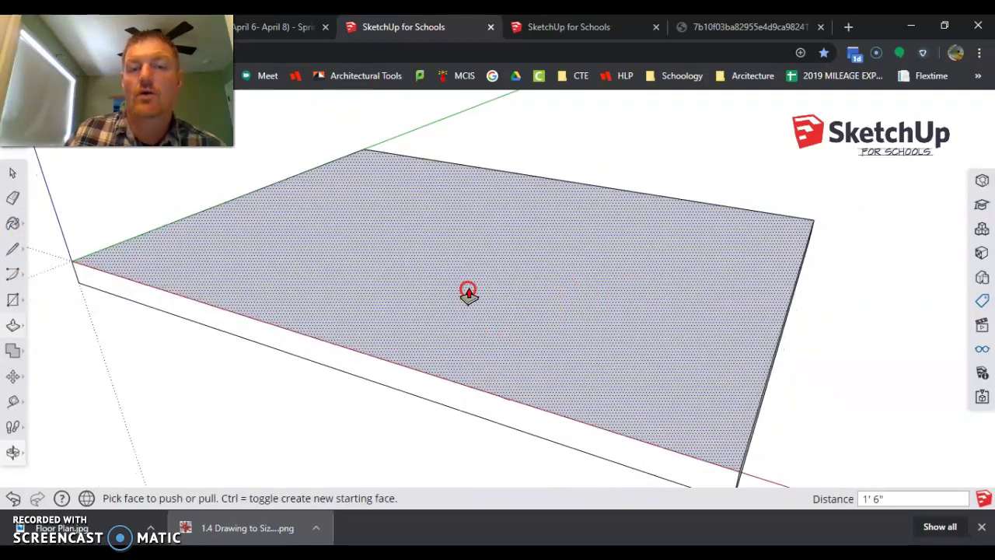
# Select the entire slab and make it a component with definition FLOOR LEVEL 1
pyautogui.click(11, 174)
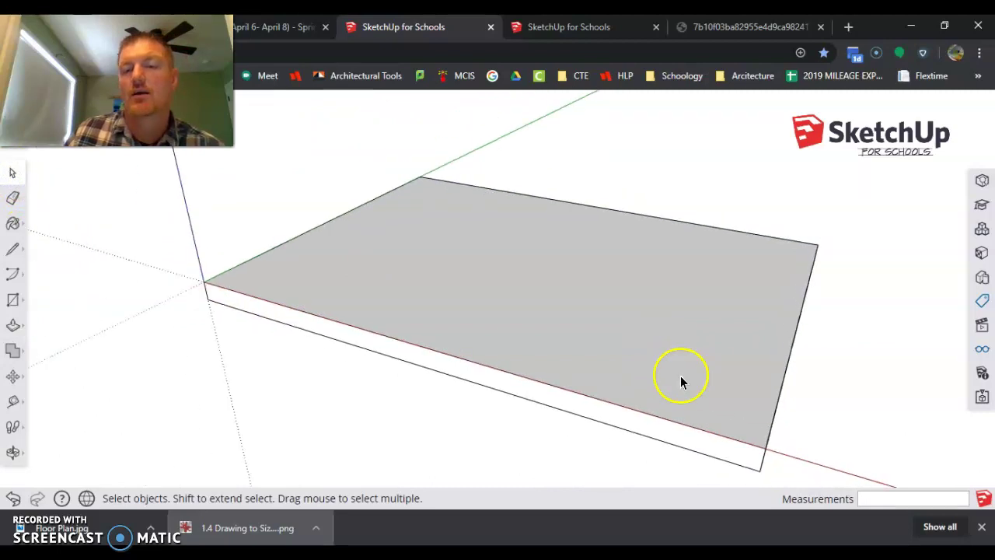
pyautogui.tripleClick(599, 355)
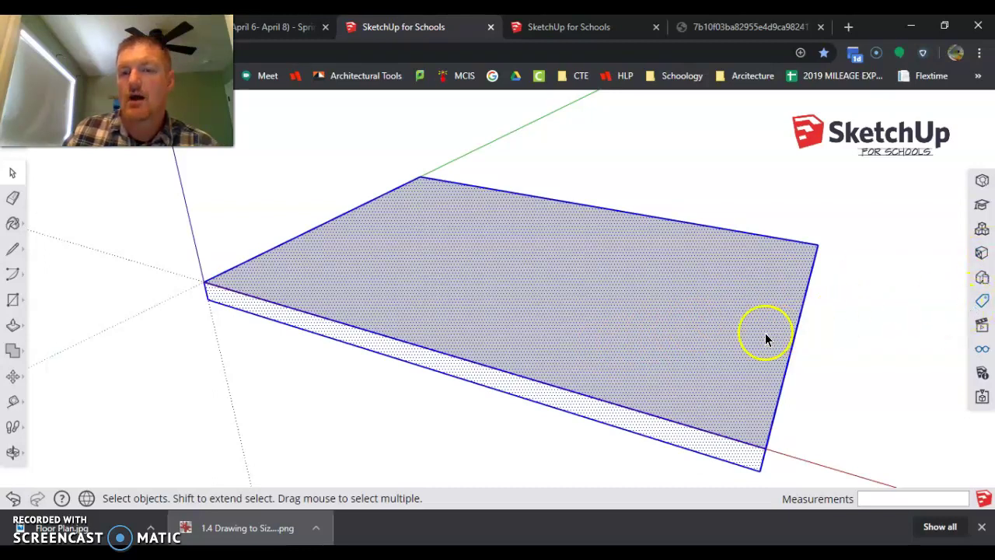
pyautogui.rightClick(715, 340)
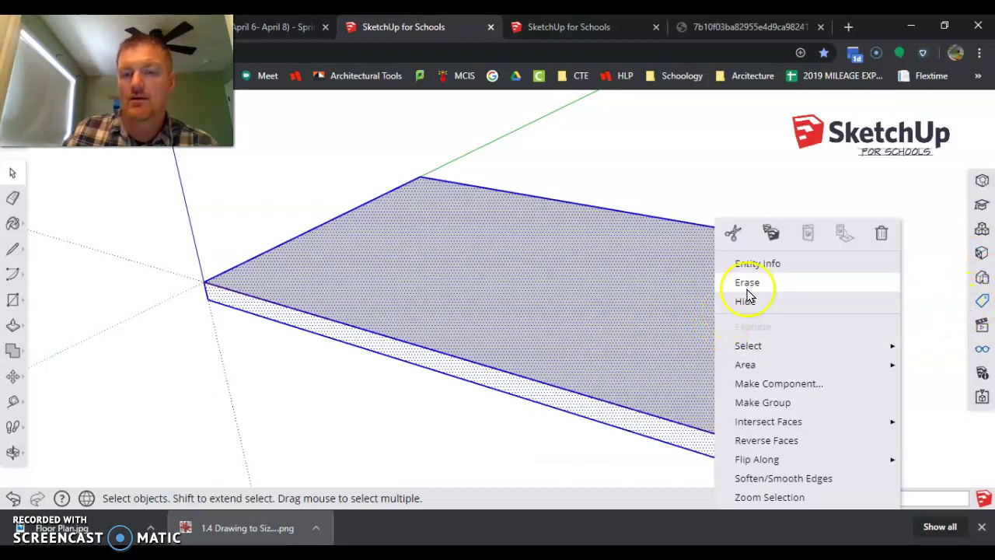
pyautogui.click(817, 387)
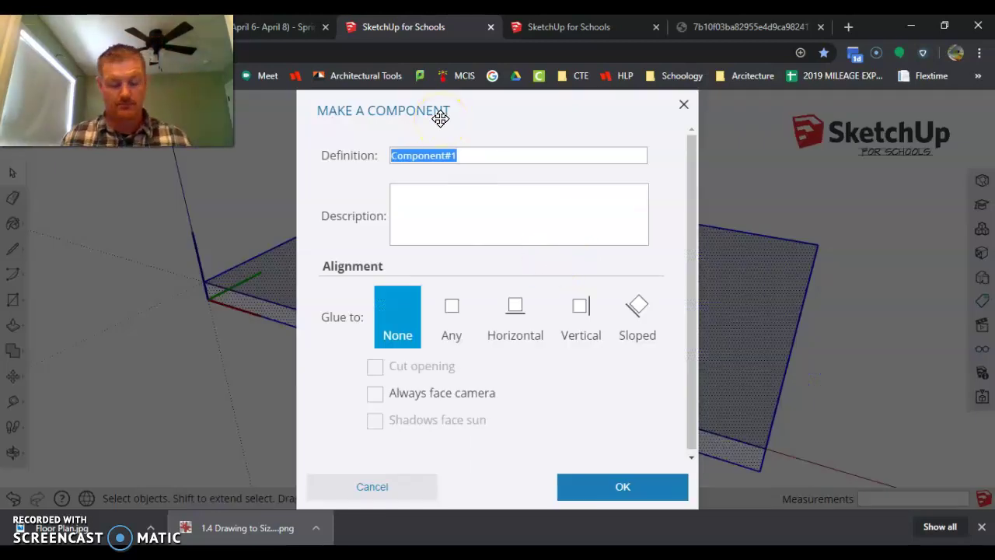
pyautogui.write('Firs')
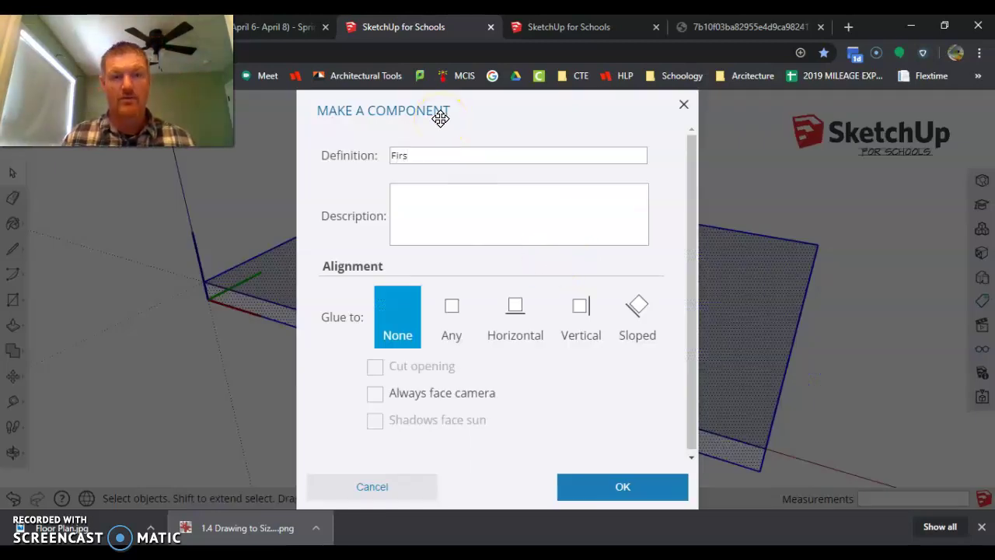
pyautogui.press('BackSpace')
pyautogui.press('BackSpace')
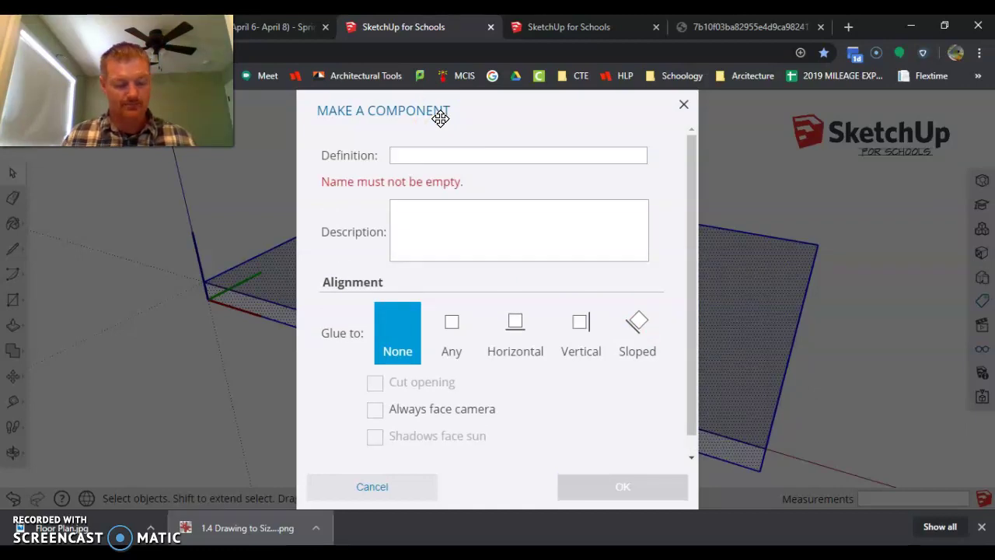
pyautogui.write('FLOOR LEVEL 1')
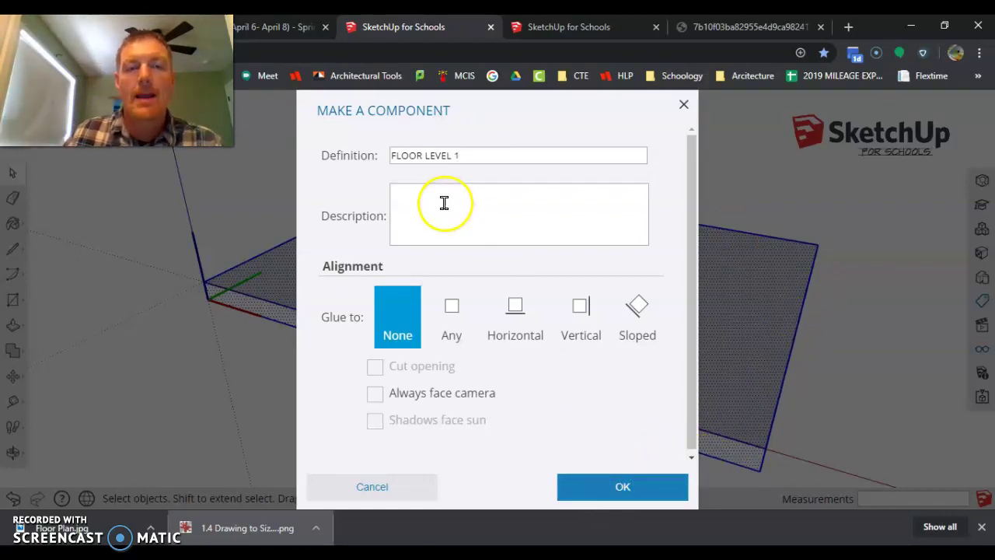
pyautogui.click(430, 153)
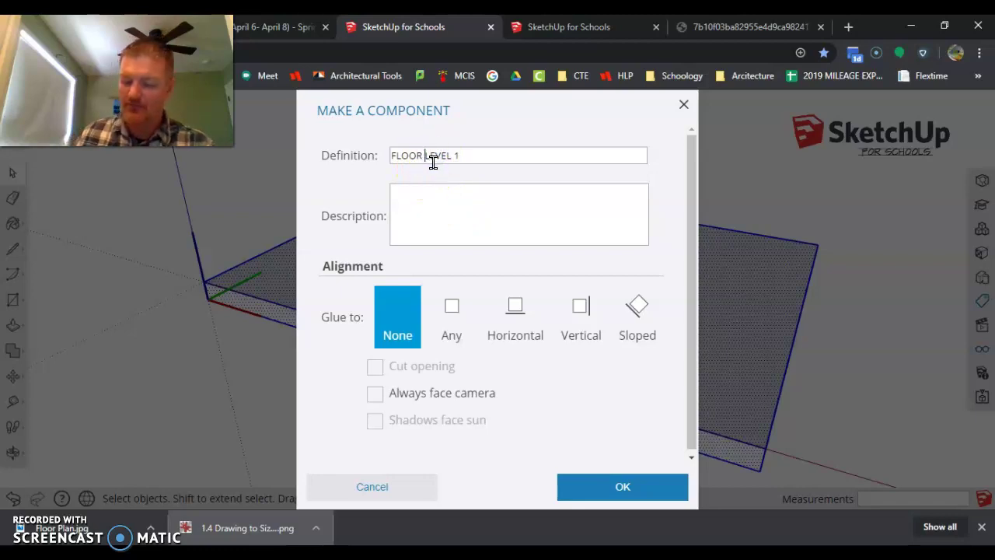
pyautogui.click(611, 487)
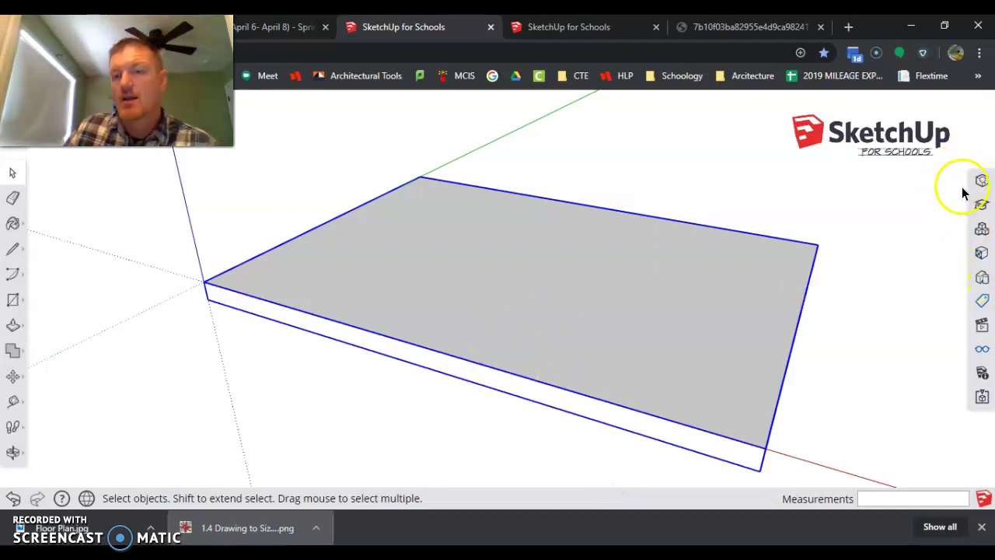
pyautogui.click(982, 301)
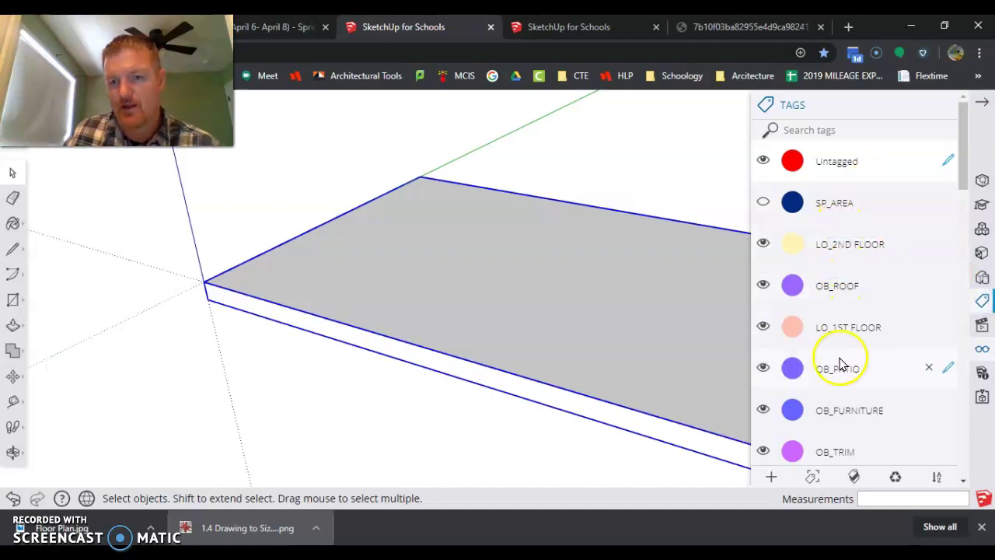
pyautogui.scroll(-1, 863, 389)
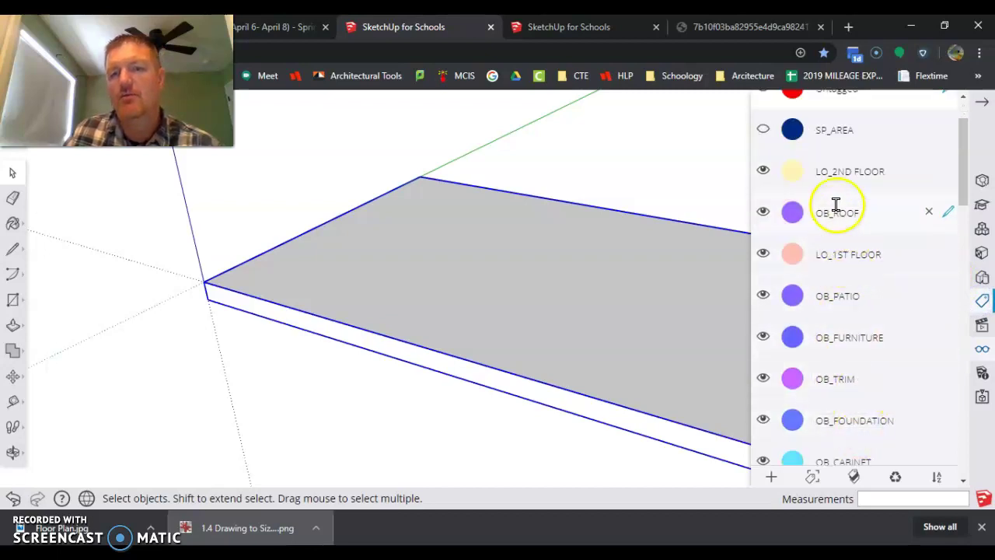
pyautogui.scroll(-2, 862, 327)
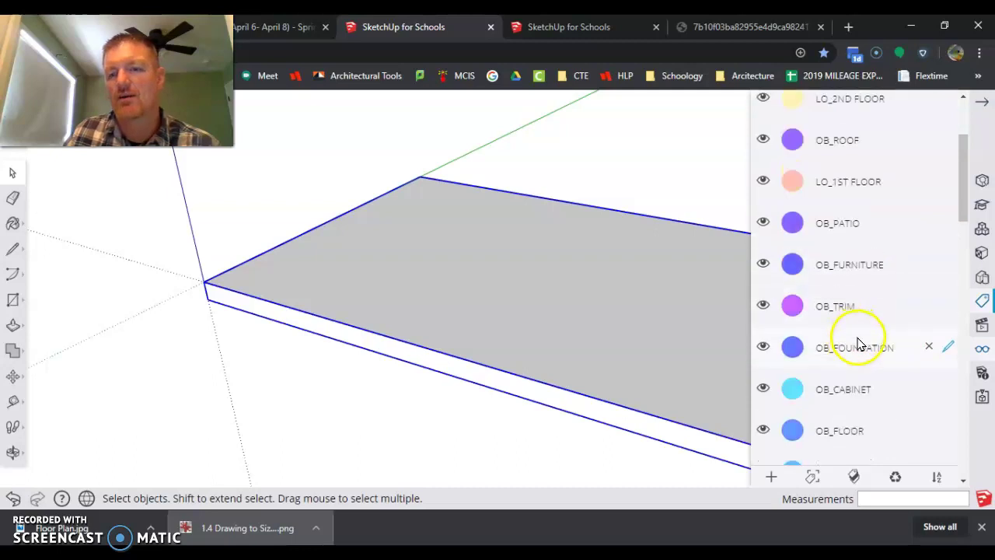
pyautogui.scroll(-2, 877, 359)
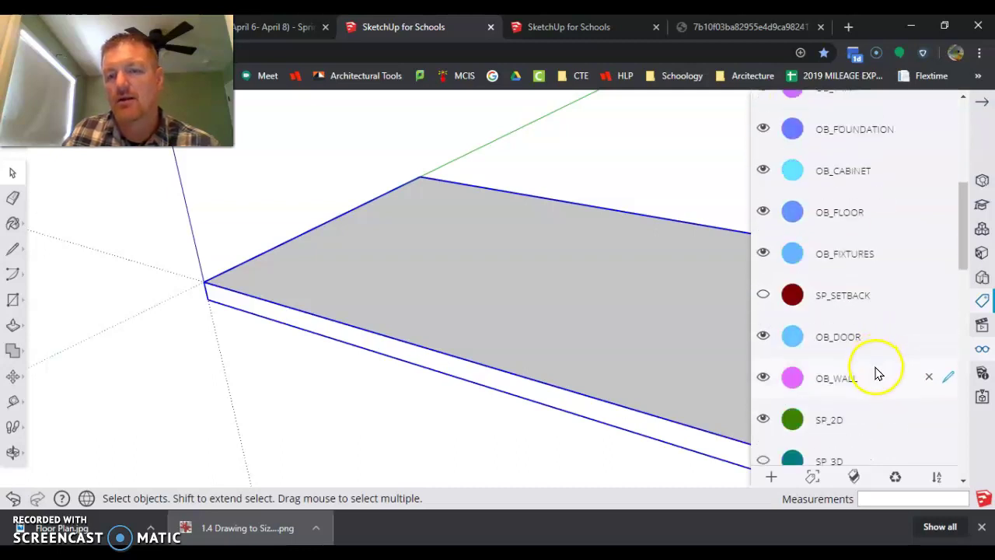
pyautogui.scroll(-1, 882, 388)
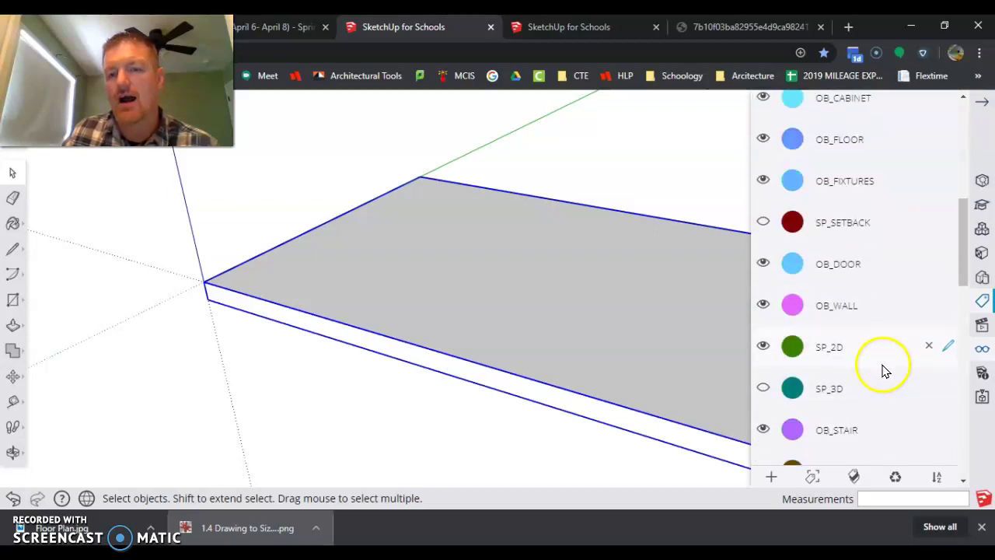
pyautogui.scroll(-1, 883, 372)
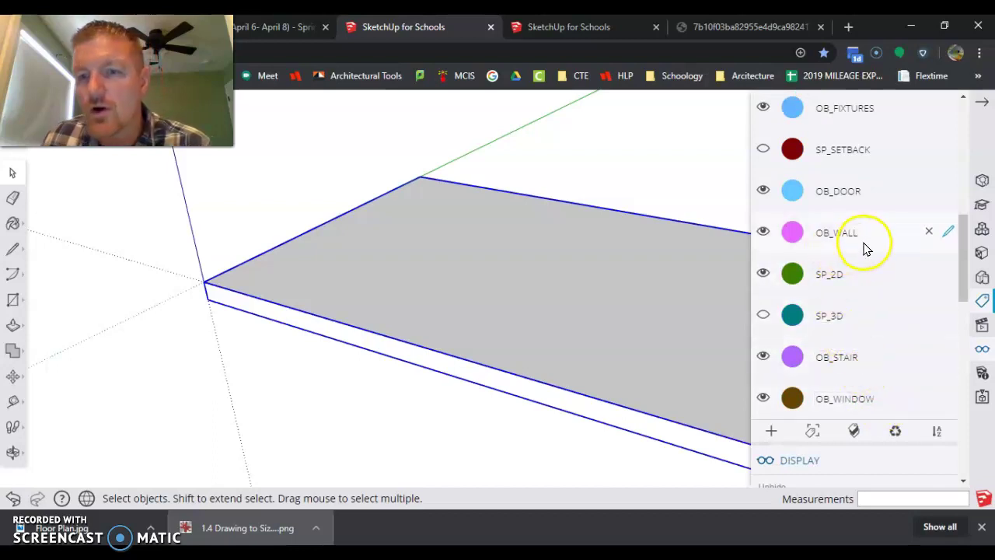
pyautogui.scroll(2, 871, 245)
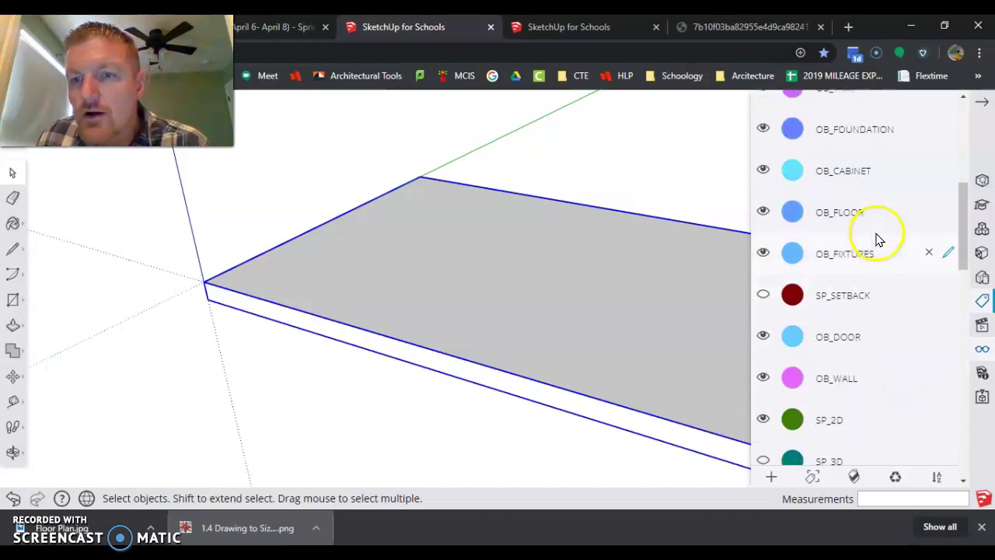
pyautogui.scroll(1, 878, 240)
pyautogui.scroll(3, 877, 235)
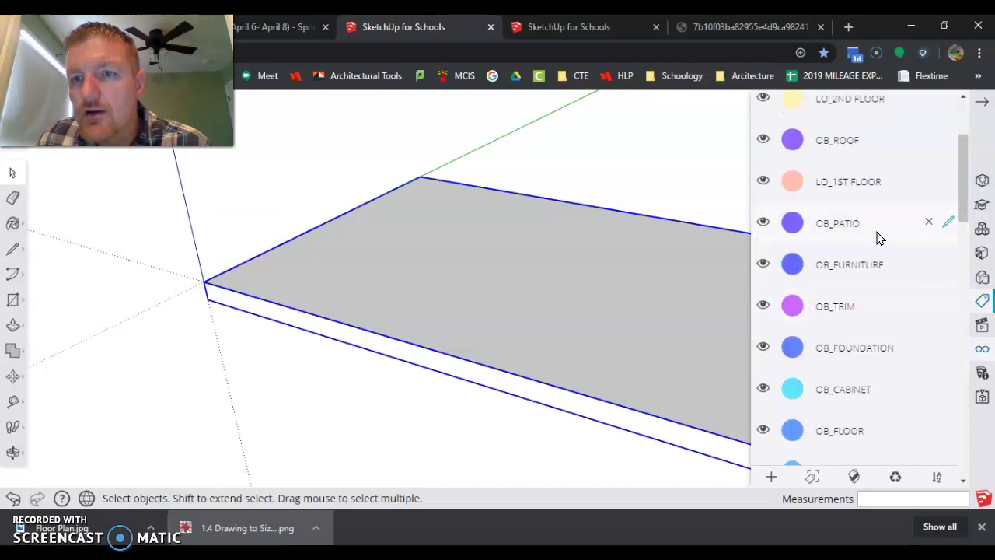
pyautogui.scroll(2, 878, 239)
pyautogui.scroll(-1, 878, 239)
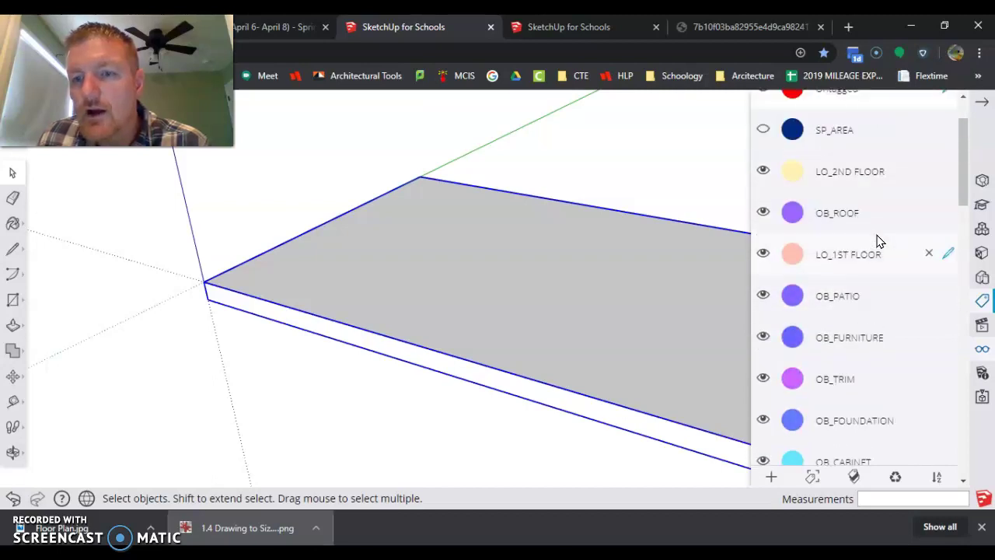
pyautogui.scroll(-1, 882, 270)
pyautogui.scroll(-2, 883, 272)
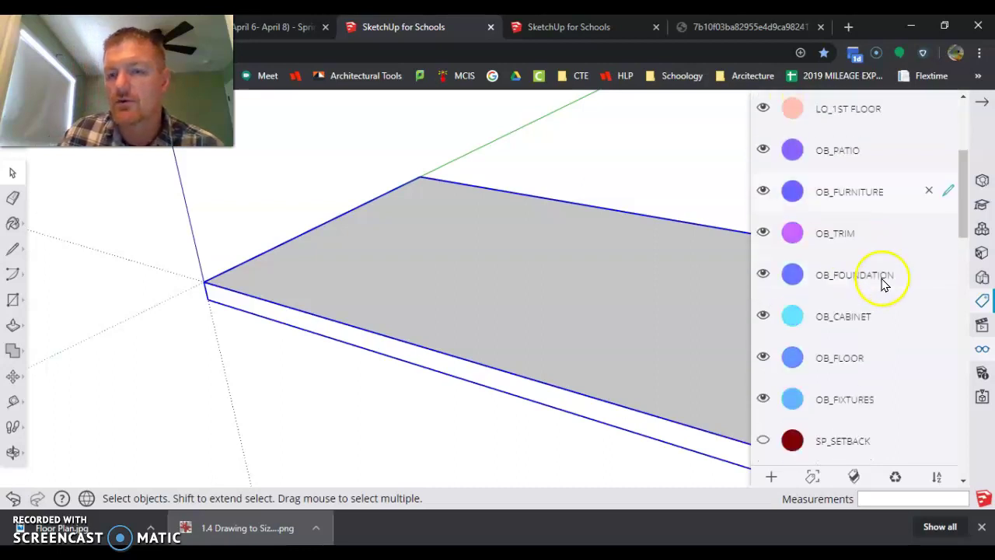
pyautogui.scroll(-1, 875, 358)
pyautogui.scroll(-3, 867, 373)
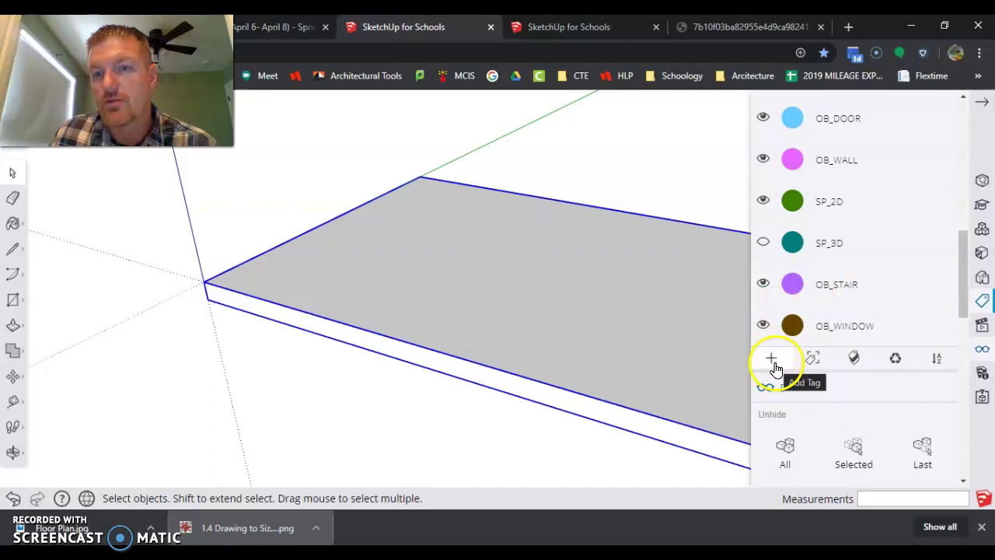
# Add a new tag and try naming it OB_FLOOR, dismissing the duplicate-name warning
pyautogui.click(772, 361)
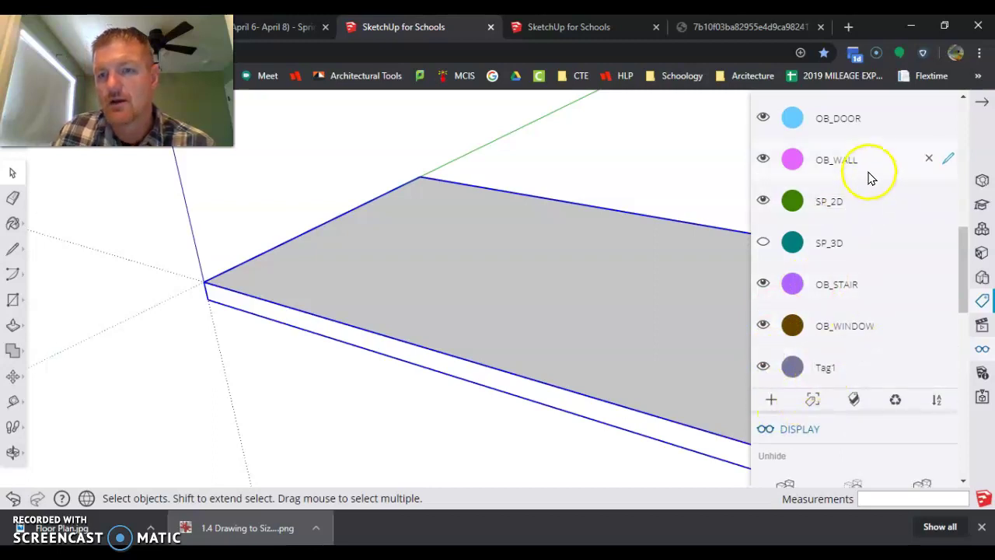
pyautogui.doubleClick(839, 161)
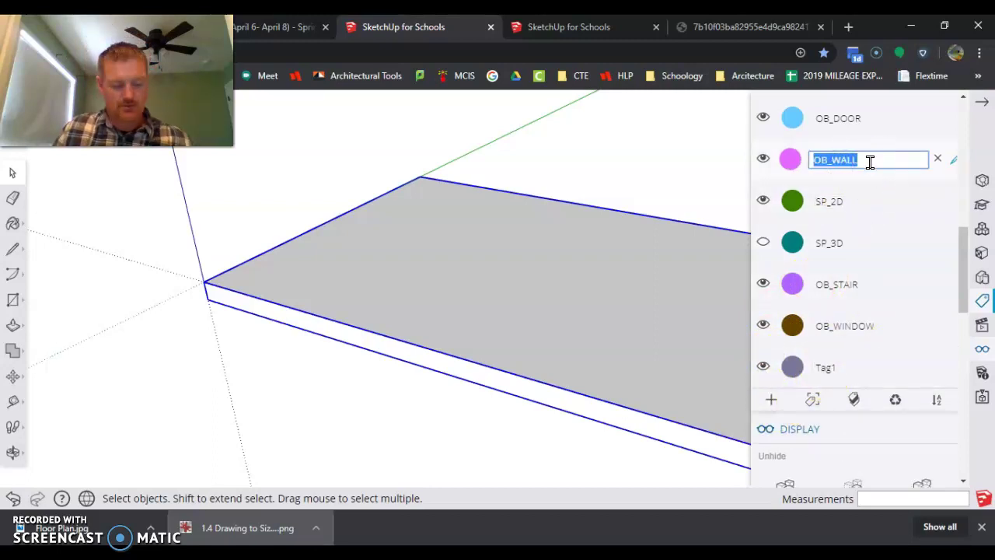
pyautogui.doubleClick(844, 366)
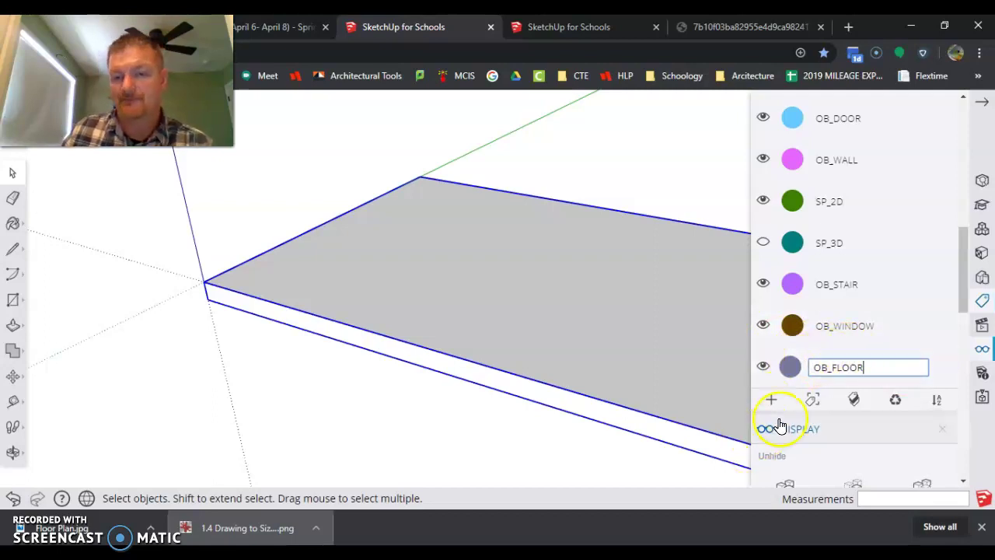
pyautogui.click(598, 467)
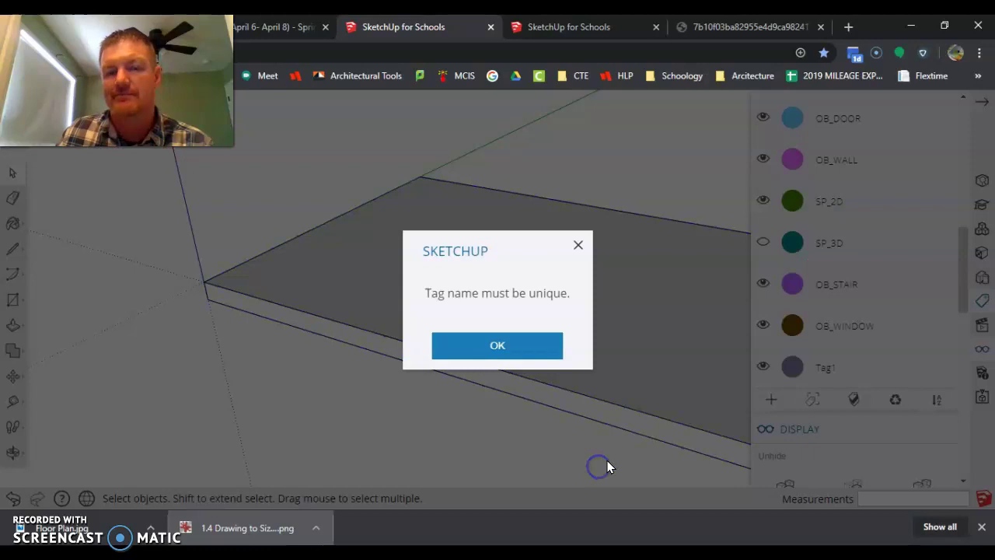
pyautogui.click(522, 348)
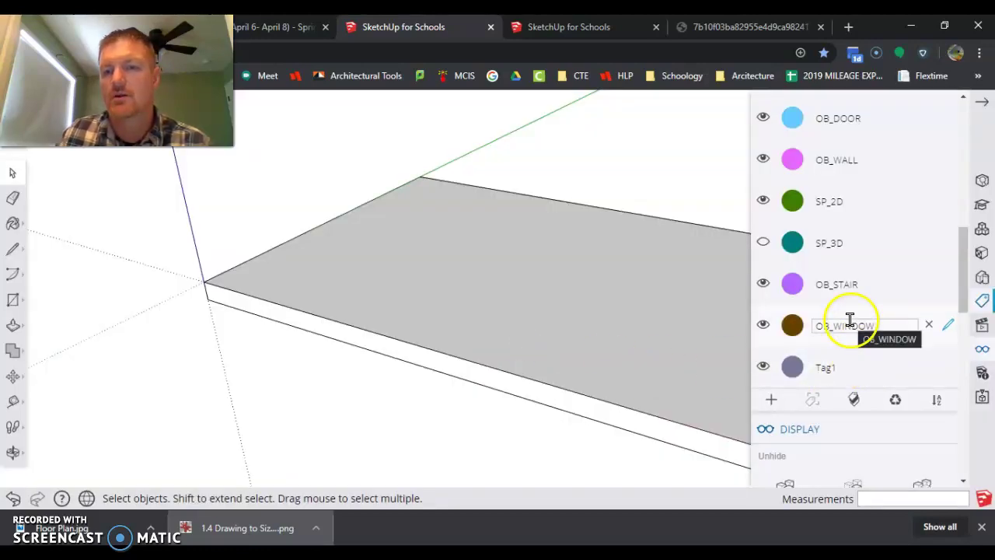
# Locate the existing OB_FLOOR tag in the list, leaving its colour and name unchanged
pyautogui.scroll(1, 863, 280)
pyautogui.scroll(1, 874, 269)
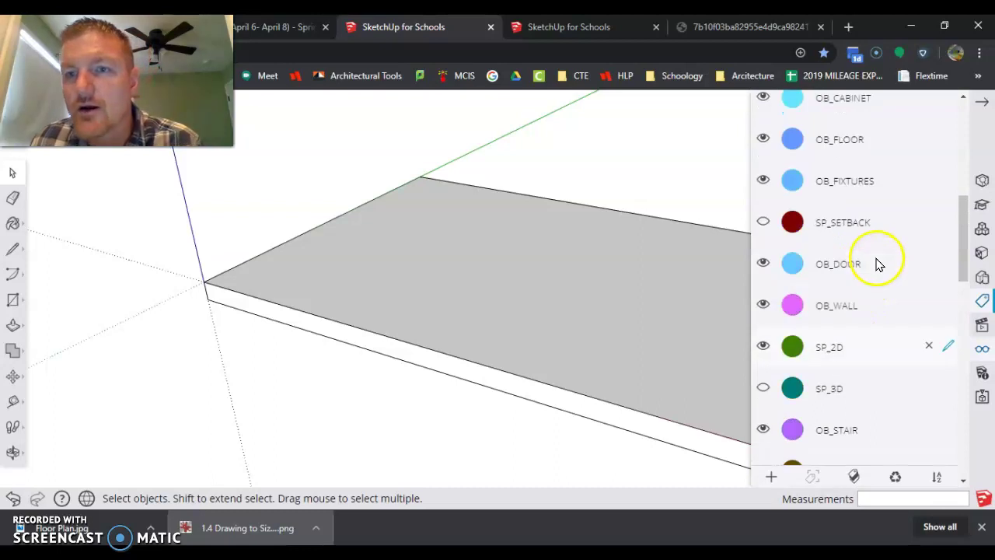
pyautogui.click(792, 139)
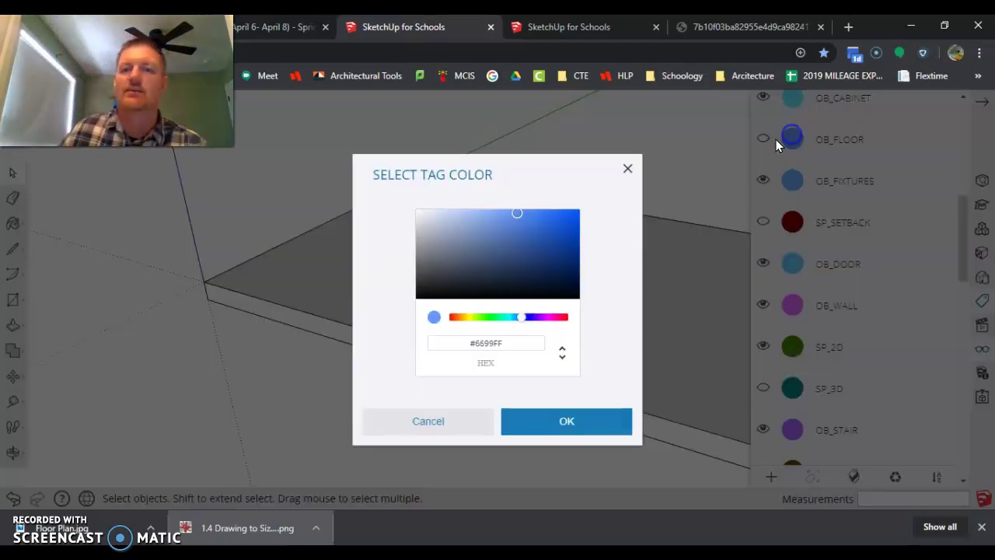
pyautogui.click(767, 137)
pyautogui.doubleClick(837, 139)
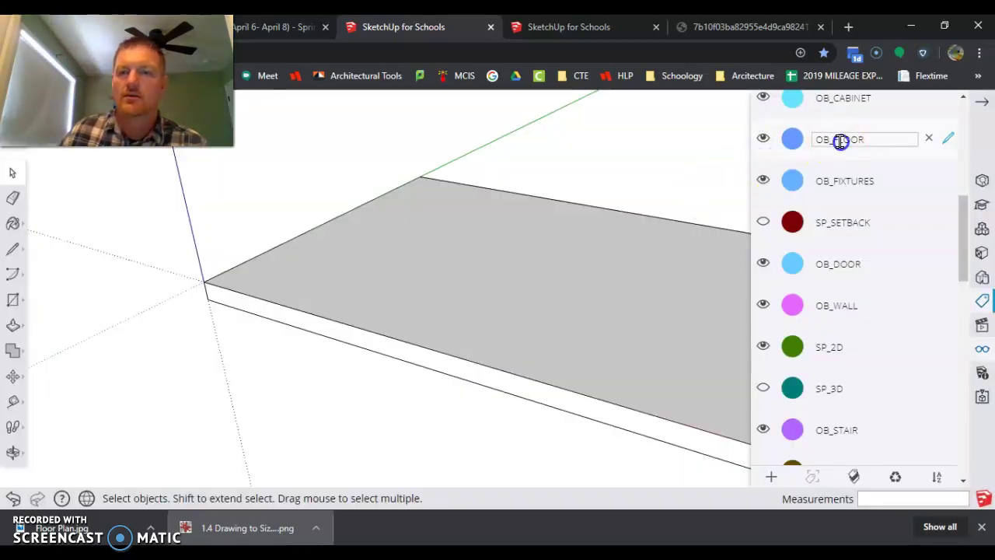
pyautogui.click(916, 154)
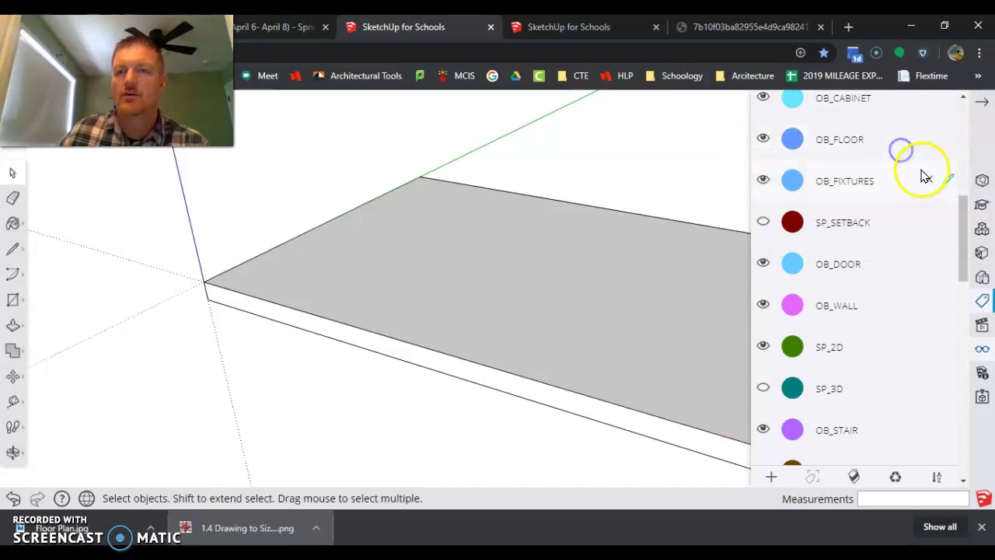
# Show the Components panel and select the floor slab
pyautogui.scroll(3, 921, 175)
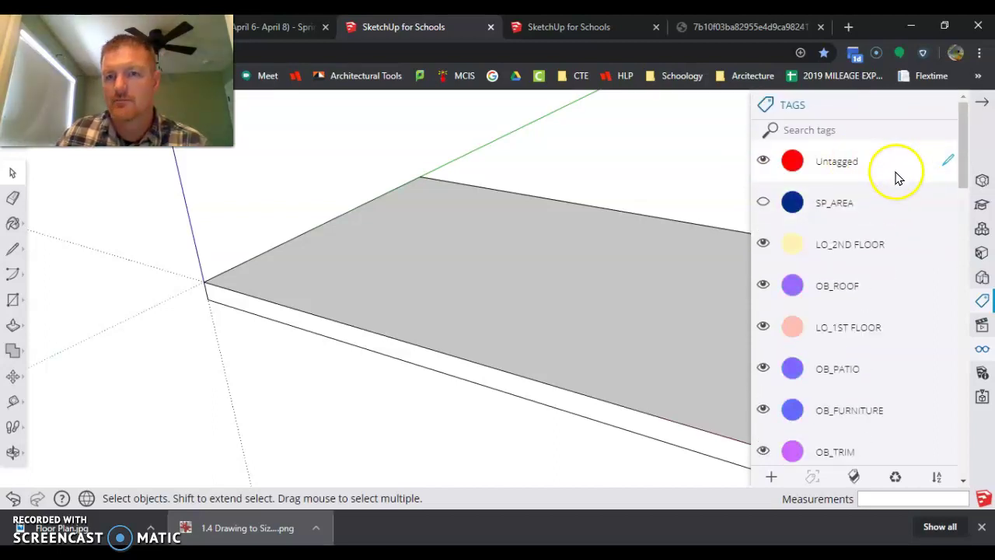
pyautogui.scroll(-3, 900, 226)
pyautogui.scroll(3, 933, 233)
pyautogui.click(982, 230)
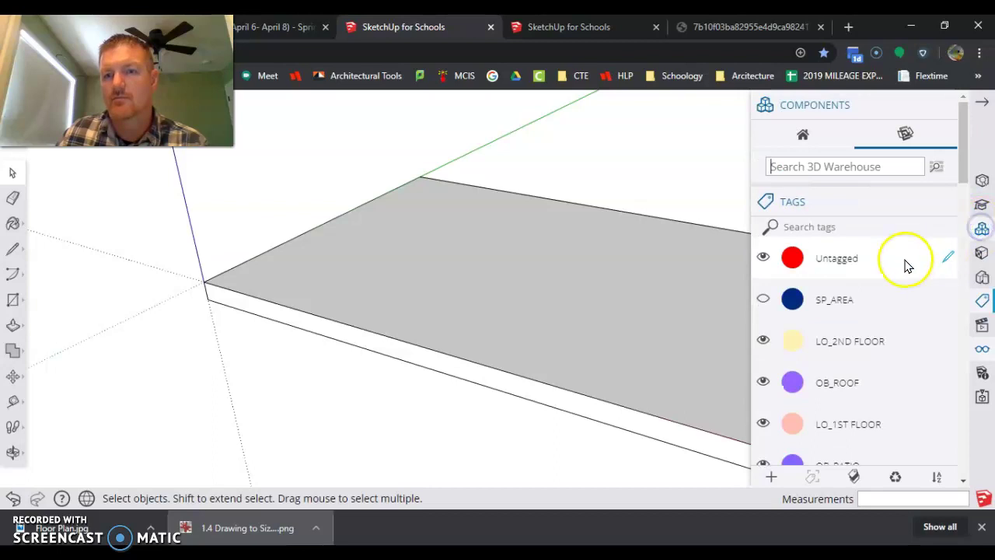
pyautogui.click(607, 289)
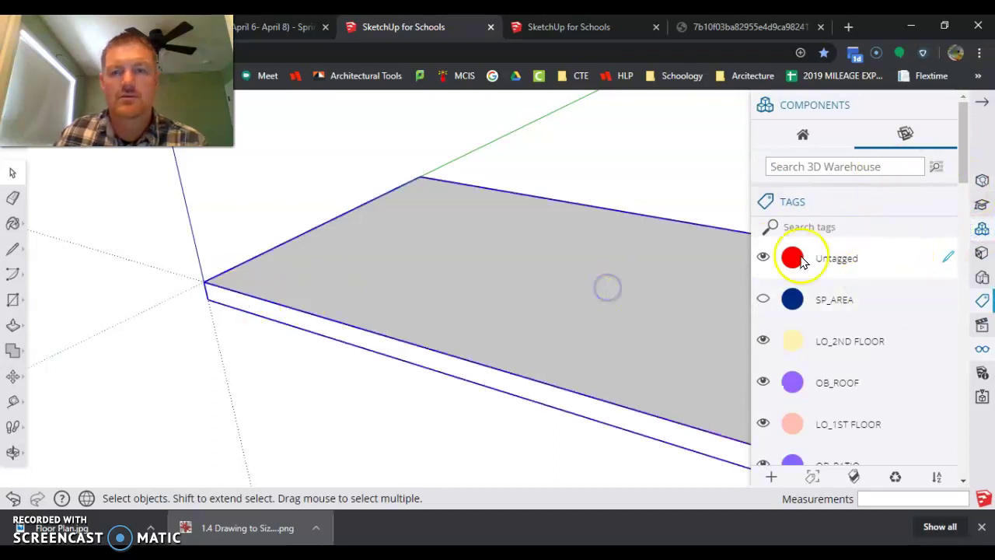
# Change the slab's tag in Entity Info from Untagged to OB_FLOOR, then reselect it to verify
pyautogui.click(982, 180)
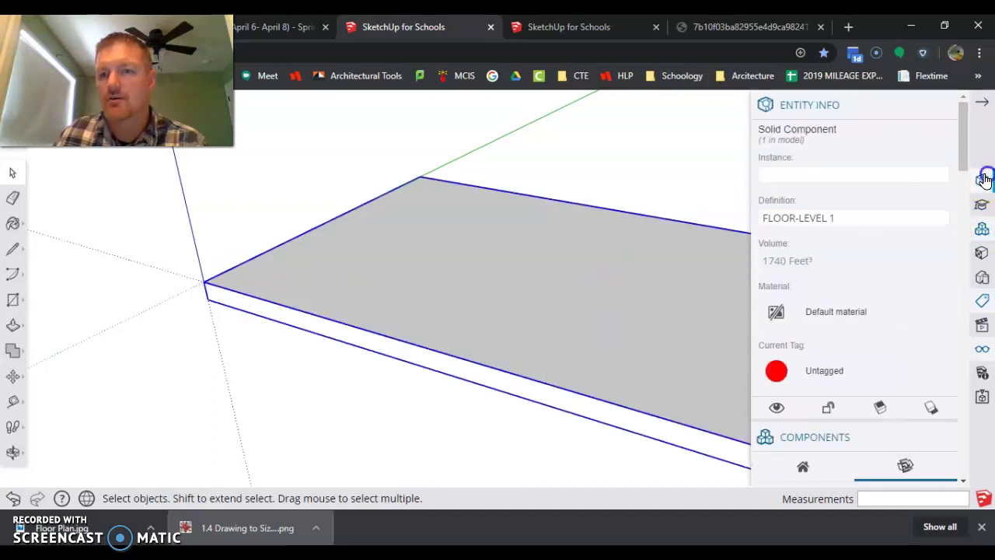
pyautogui.click(860, 370)
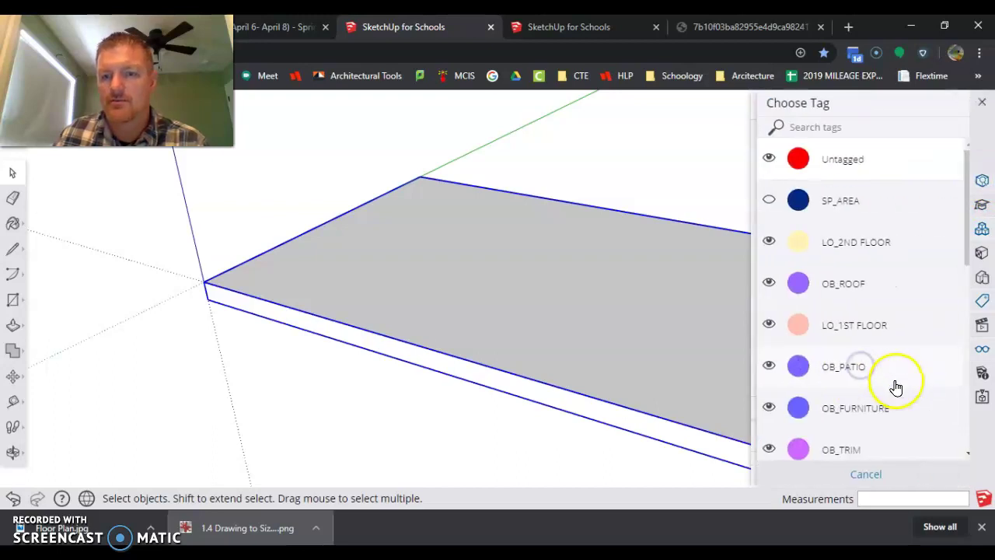
pyautogui.scroll(-1, 925, 366)
pyautogui.scroll(-2, 894, 393)
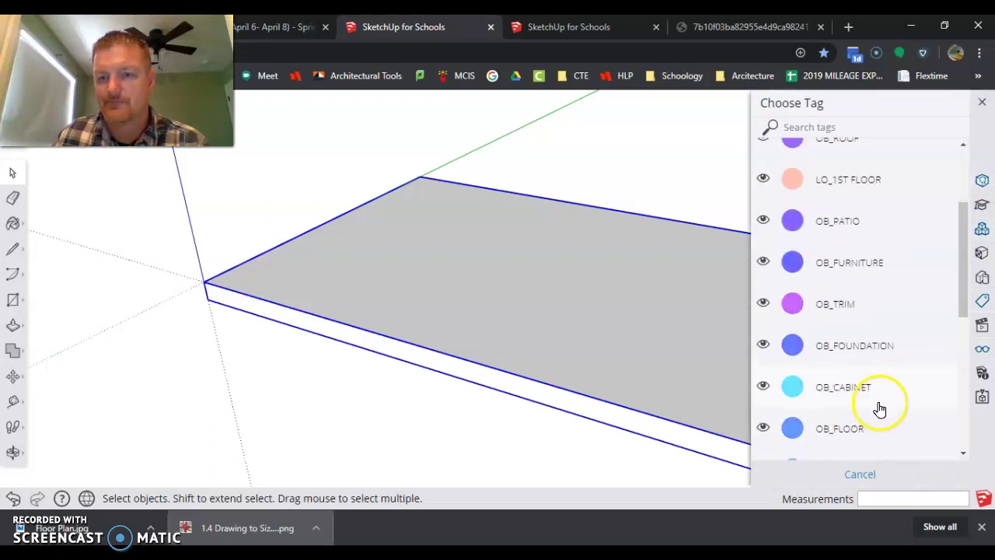
pyautogui.click(867, 420)
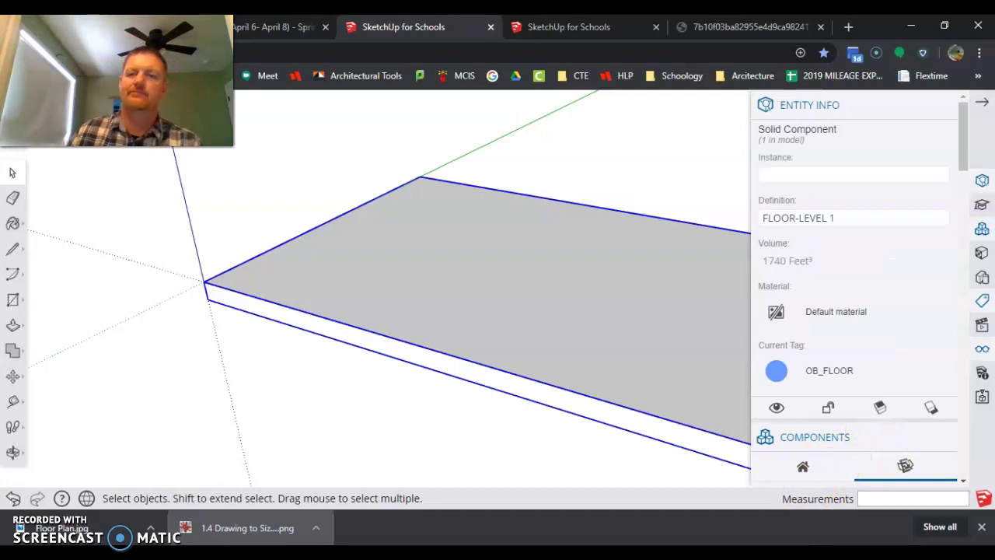
pyautogui.scroll(-1, 861, 464)
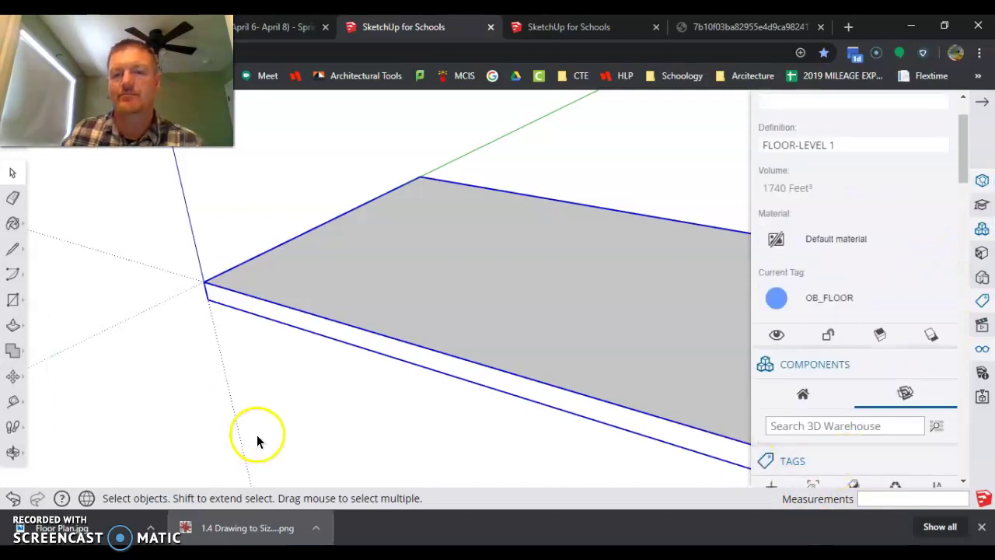
pyautogui.click(485, 443)
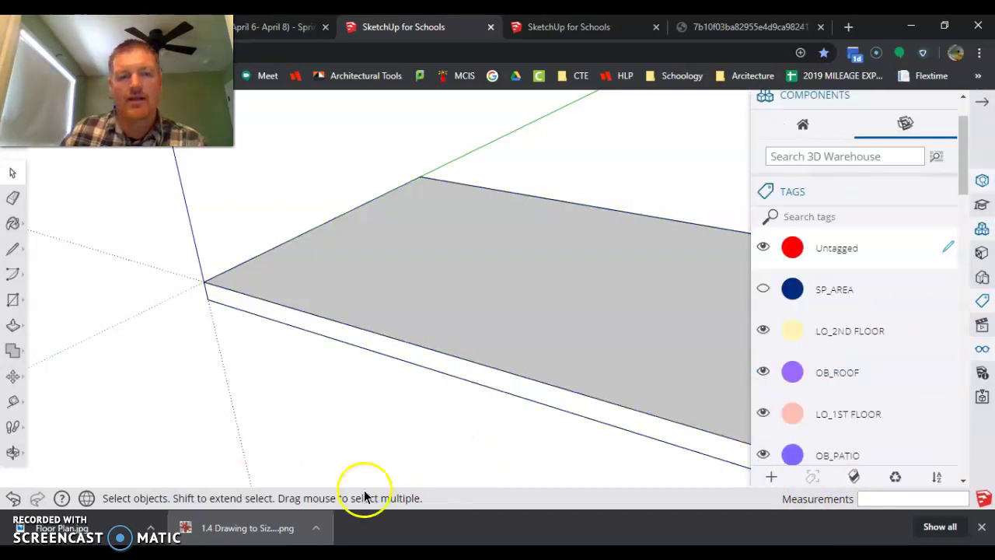
pyautogui.scroll(-3, 315, 345)
pyautogui.click(446, 304)
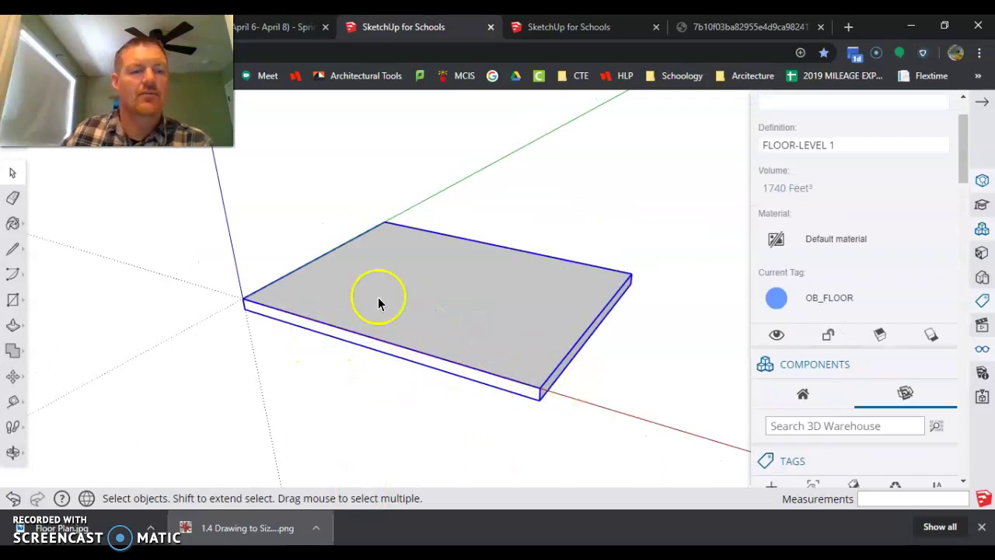